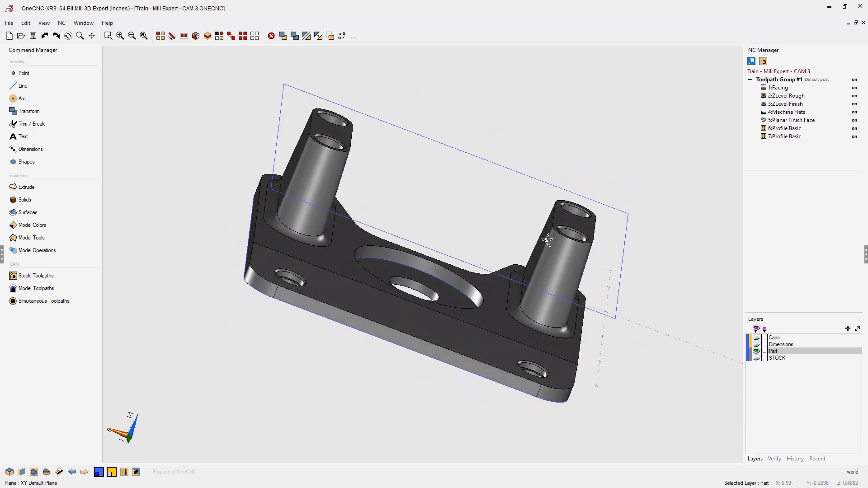
Start a single-hole drilling operation positioned at the arc center of the plate's large central recess.
scroll(467, 256, "down", 1)
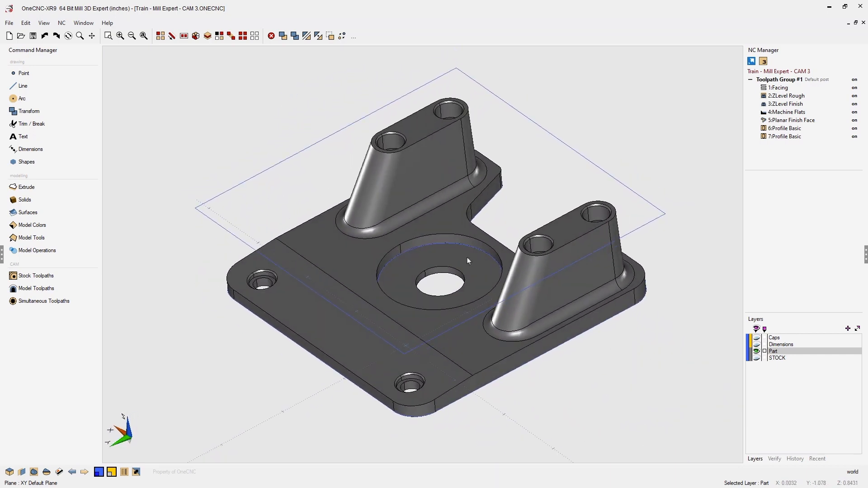
middle_click_drag(467, 257, 478, 308)
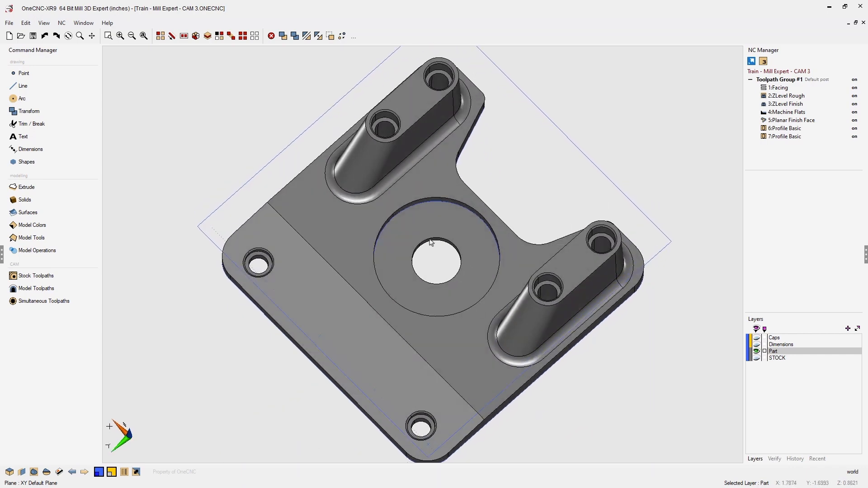
middle_click_drag(482, 281, 433, 247)
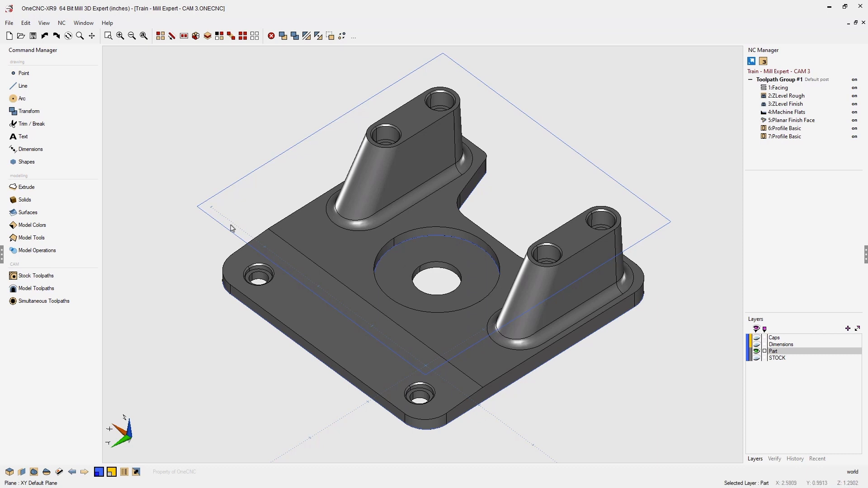
left_click(45, 278)
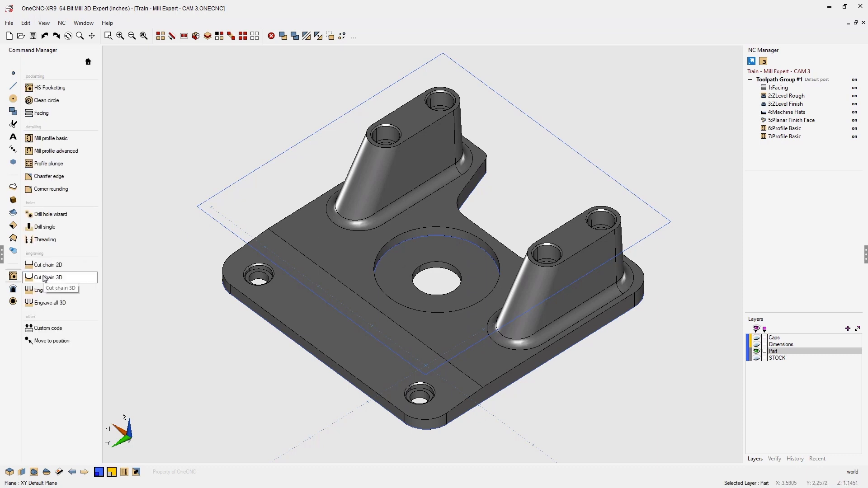
left_click(54, 232)
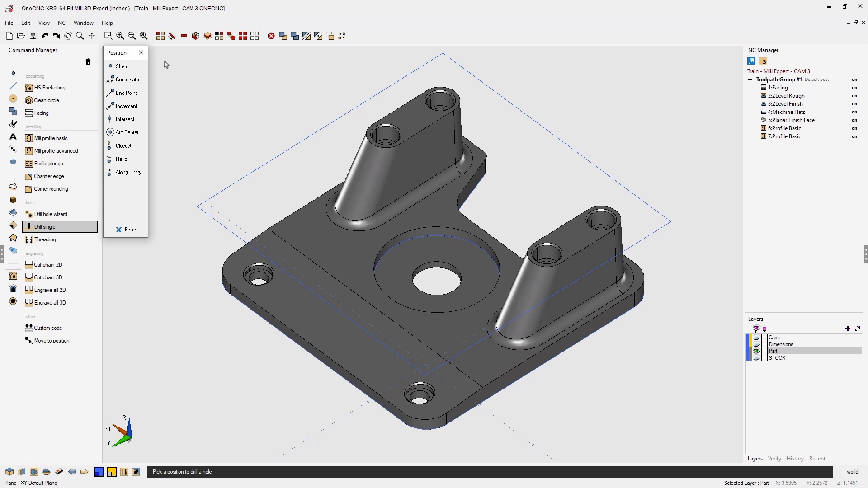
left_click(129, 135)
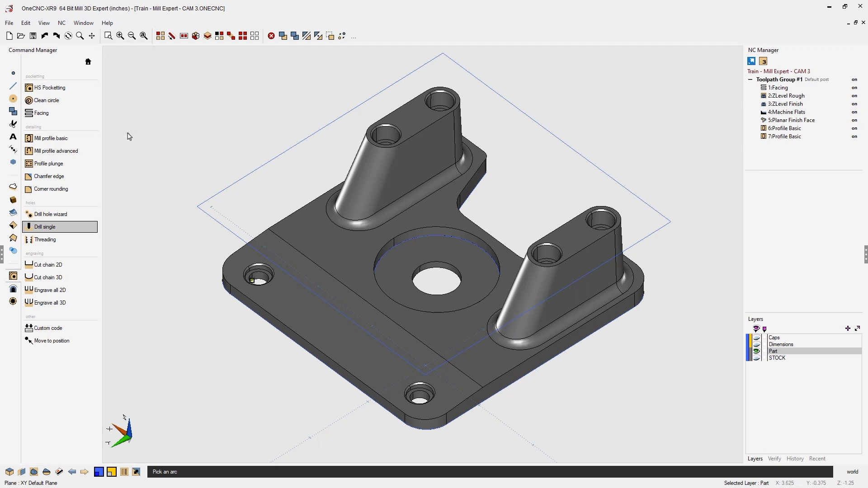
left_click(409, 239)
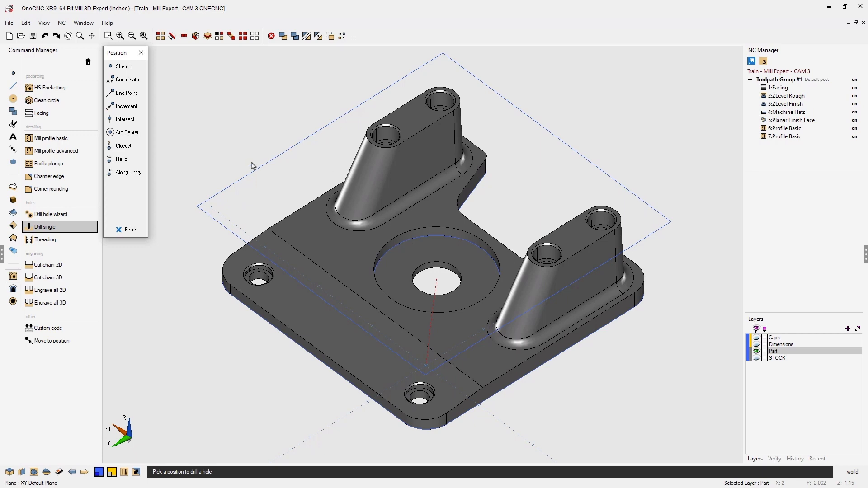
left_click(131, 230)
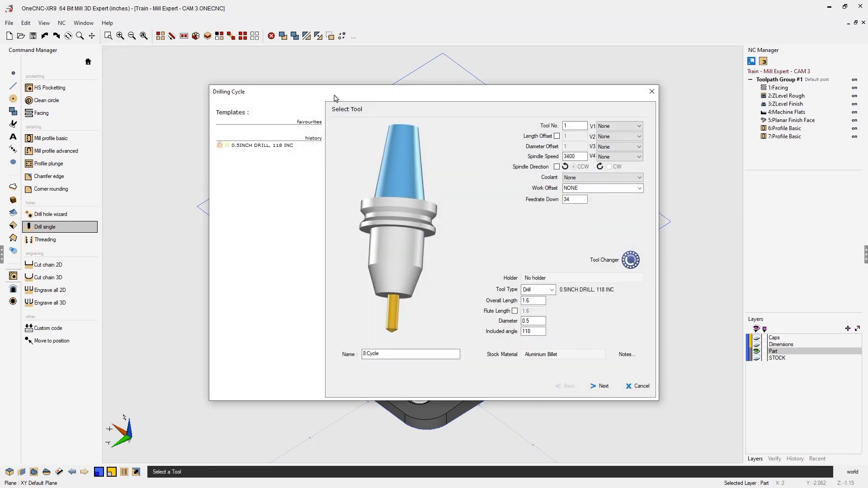
Set the drill's tool number to 7 and its downward feedrate to 20.
left_click_drag(333, 96, 226, 60)
double_click(462, 88)
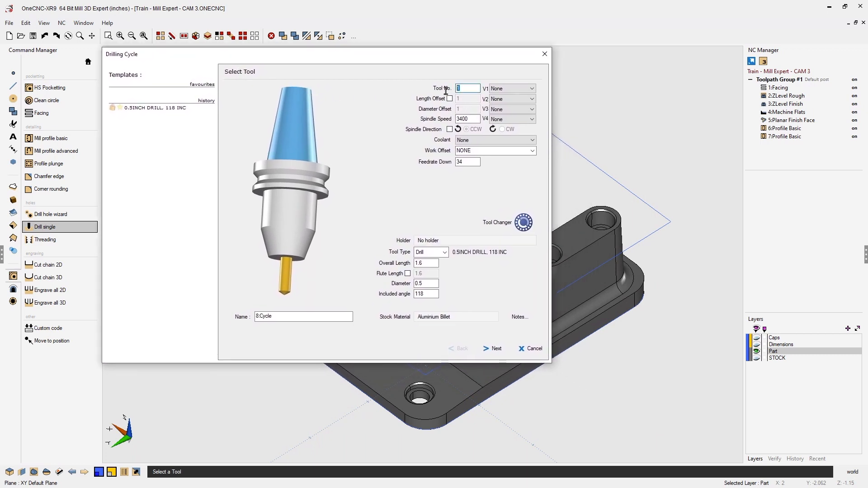
type("7")
double_click(466, 162)
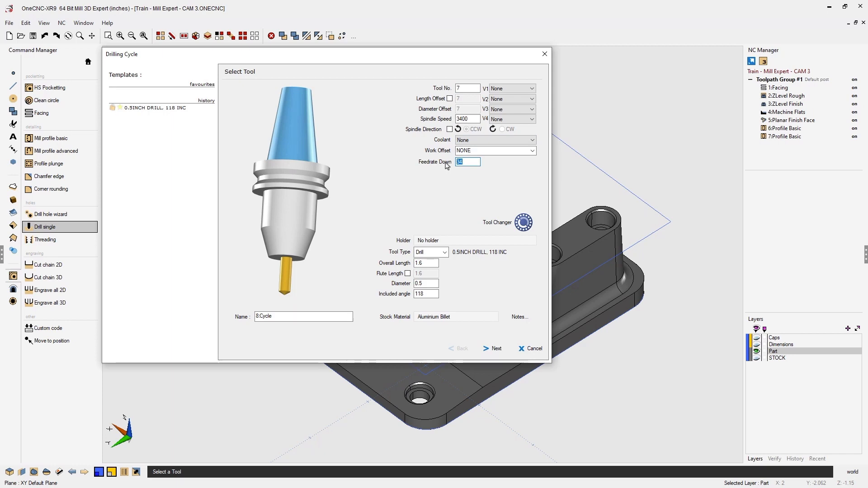
type("20")
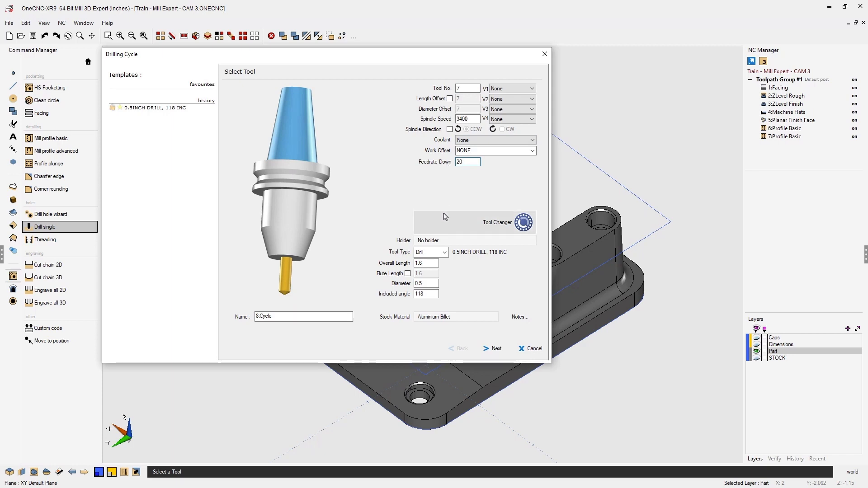
Assign the 0.5 INCH SIDELOCK holder to the drill.
left_click(429, 241)
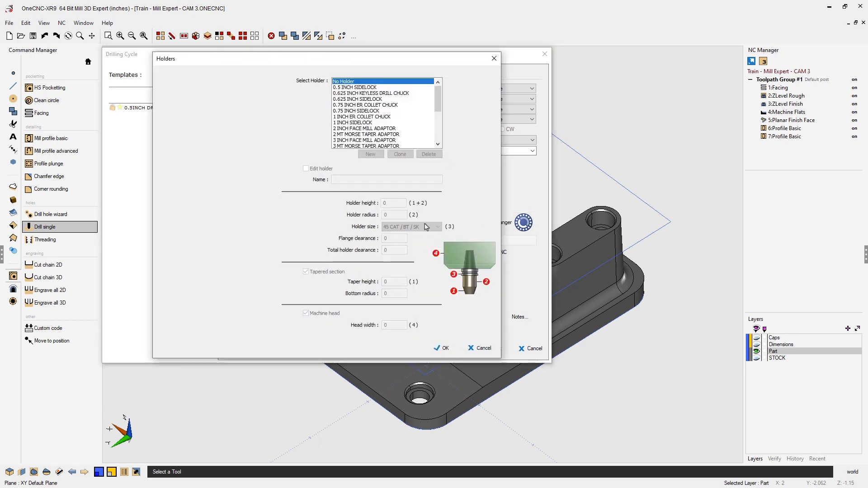
left_click(369, 88)
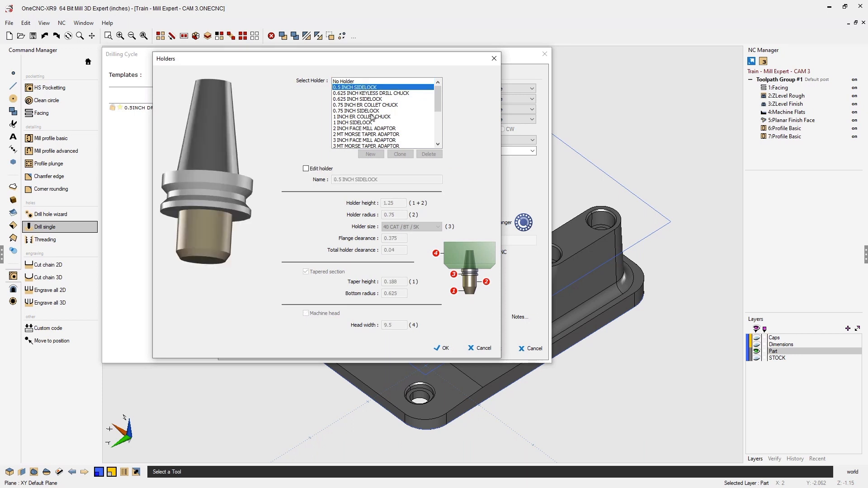
left_click(442, 348)
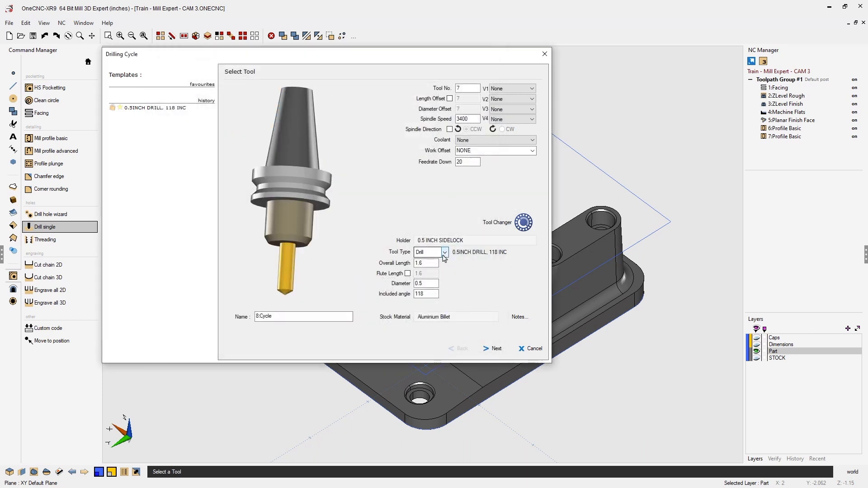
Define the drill with an overall length of 1.75, a separate flute length of 1.5 and a 5/8 inch diameter, and accept the tool.
double_click(418, 263)
left_click(407, 274)
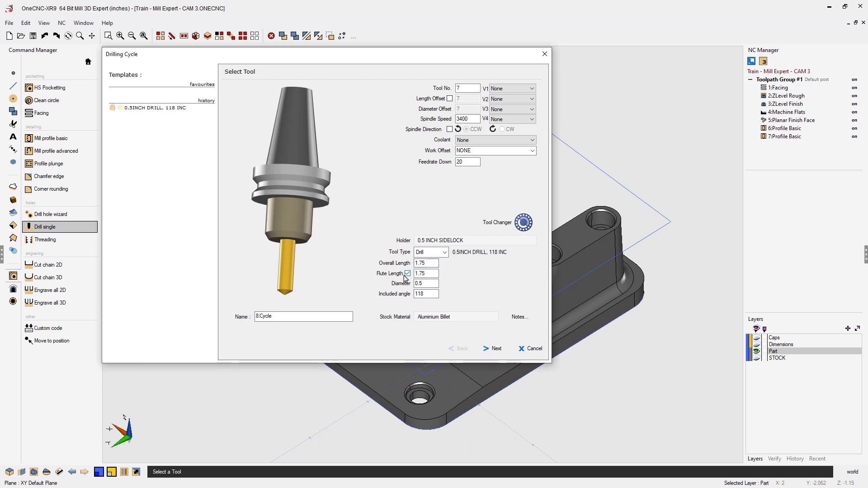
key("Tab")
type("1.5")
key("Tab")
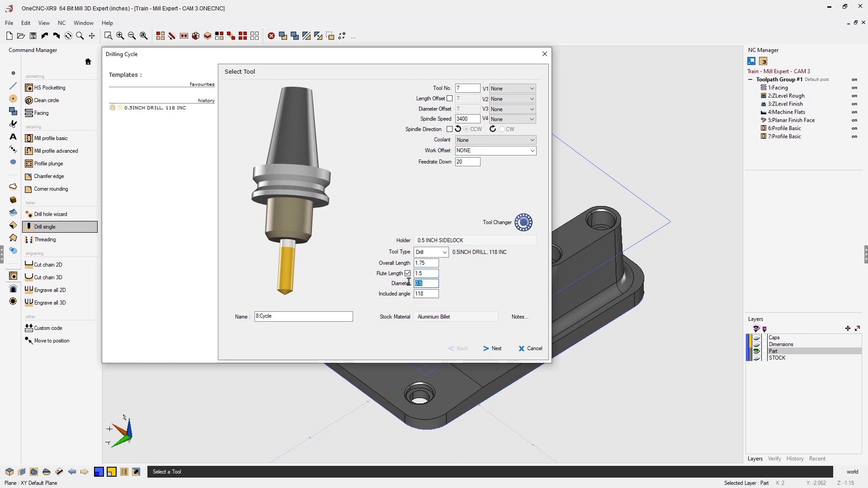
type(".625")
double_click(418, 284)
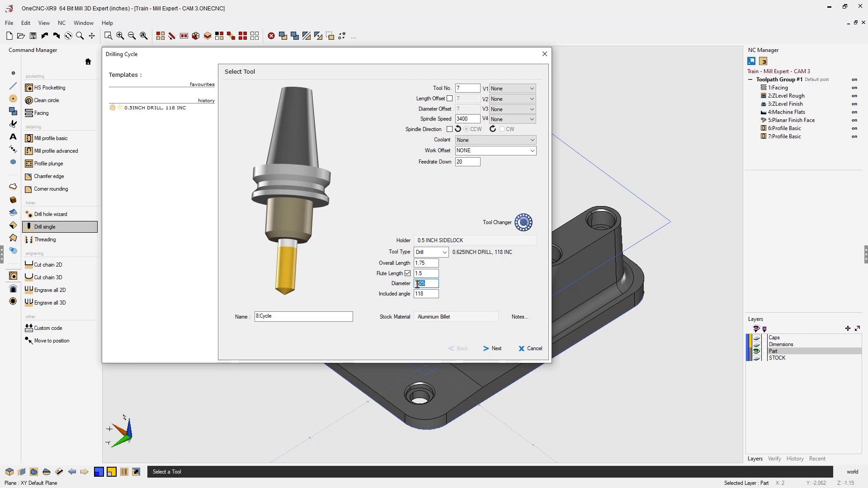
type("5/8")
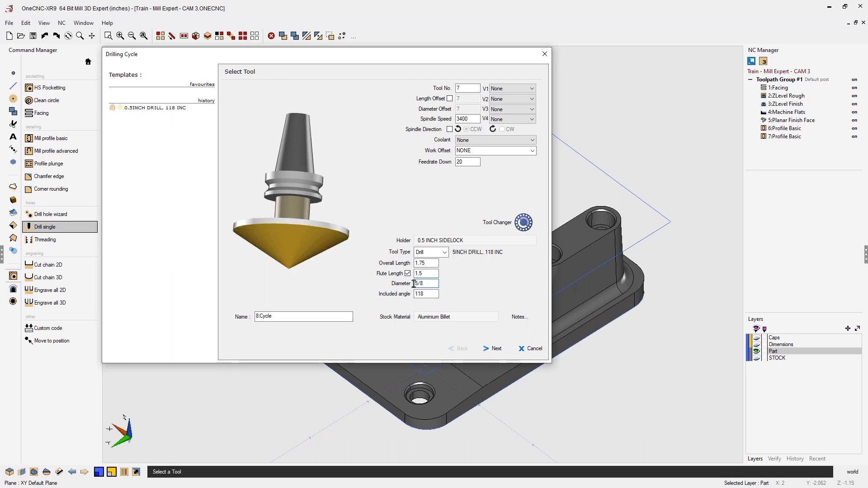
key("Return")
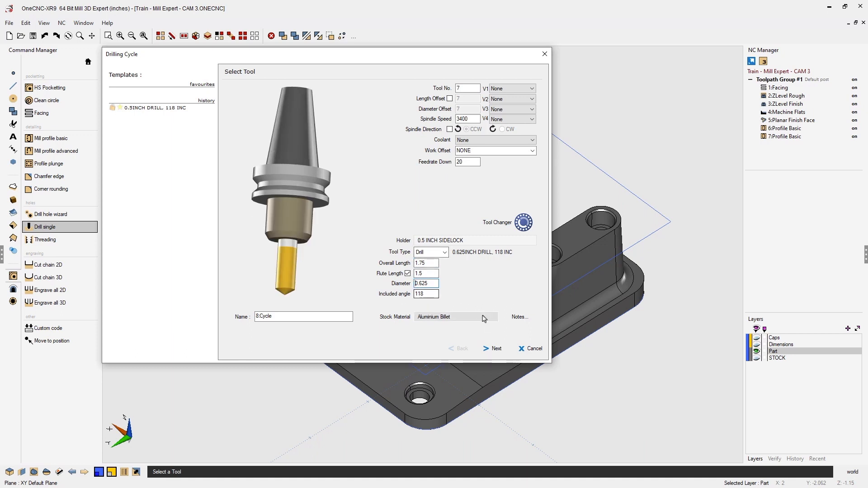
left_click(497, 348)
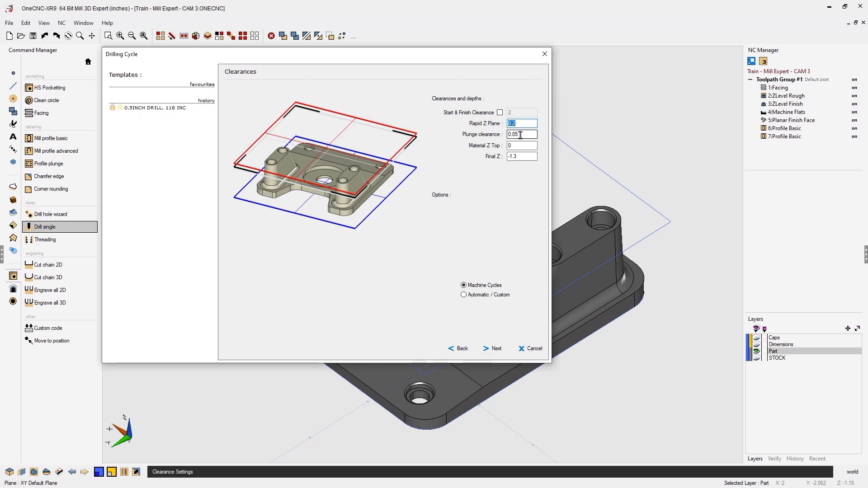
Set the drilling operation's Final Z to -1.45 and choose Machine Cycles.
left_click(510, 157)
type("-1.45")
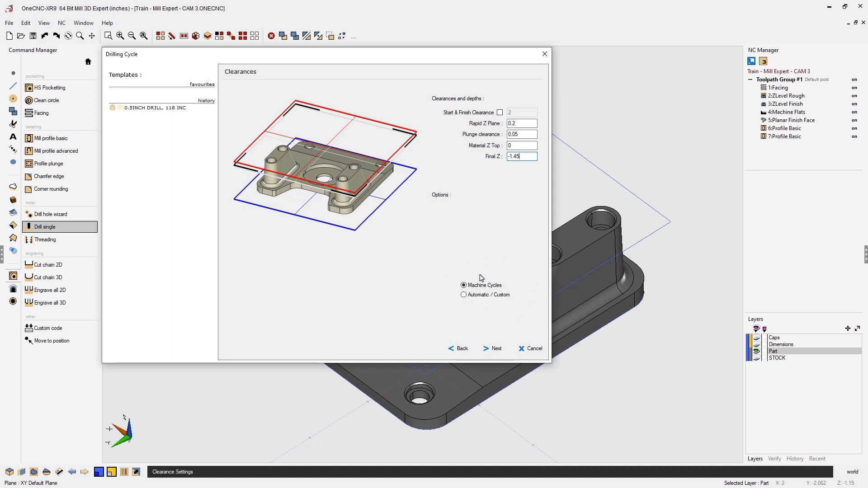
left_click(463, 295)
left_click(464, 285)
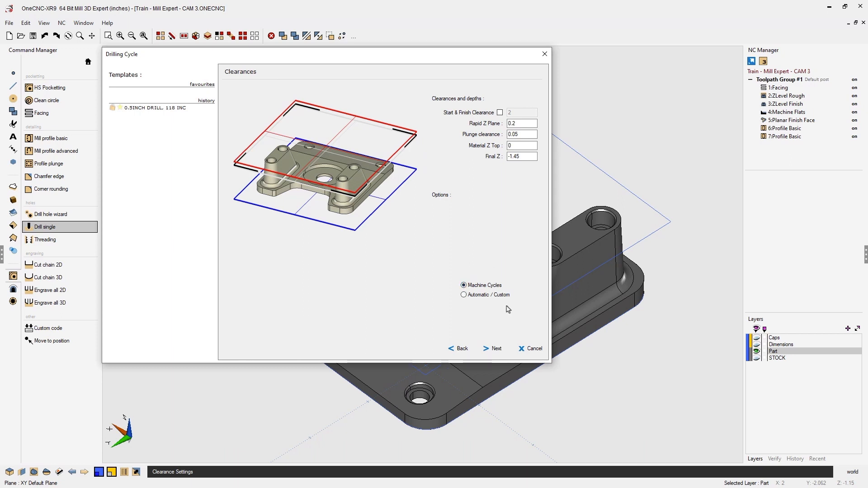
Compare the available machine drilling cycles with the automatic/custom drilling options.
left_click(496, 348)
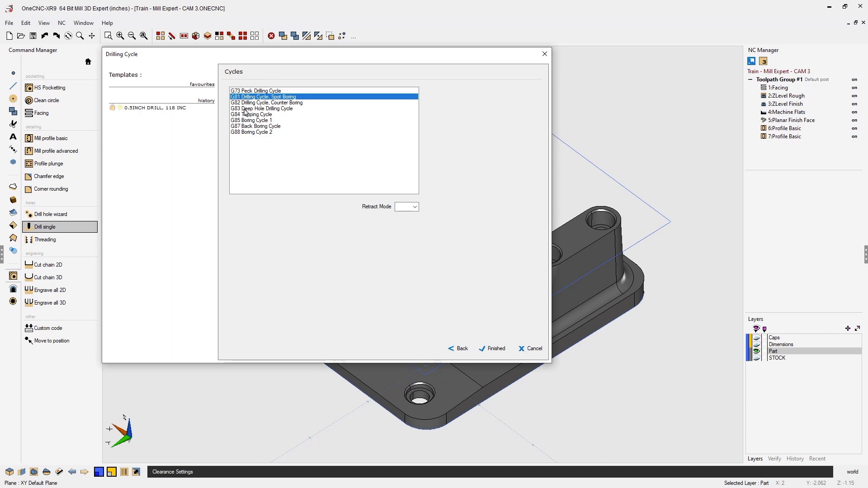
left_click(461, 349)
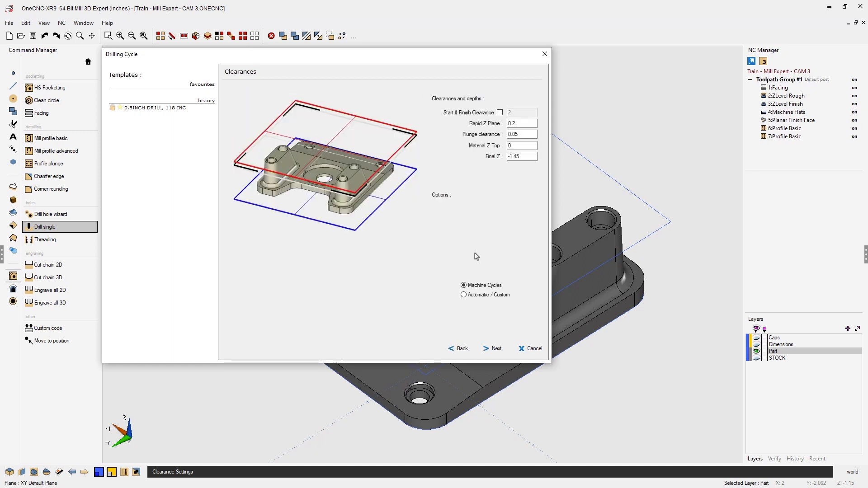
left_click(494, 349)
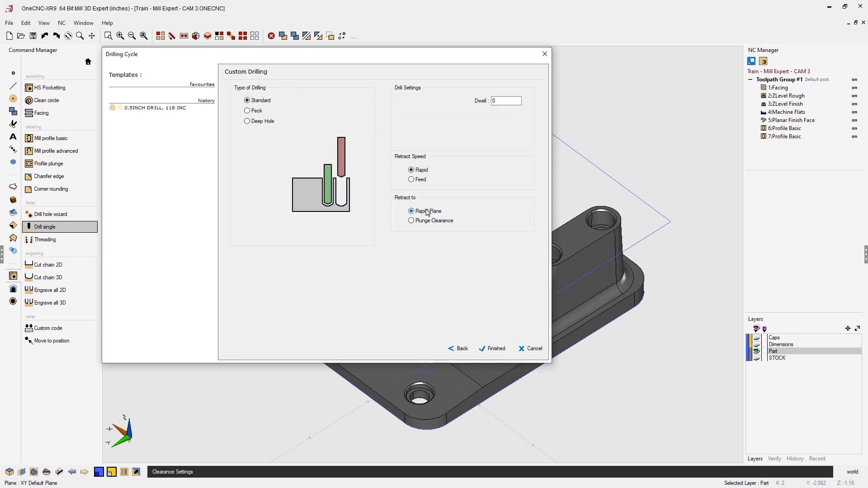
left_click(460, 349)
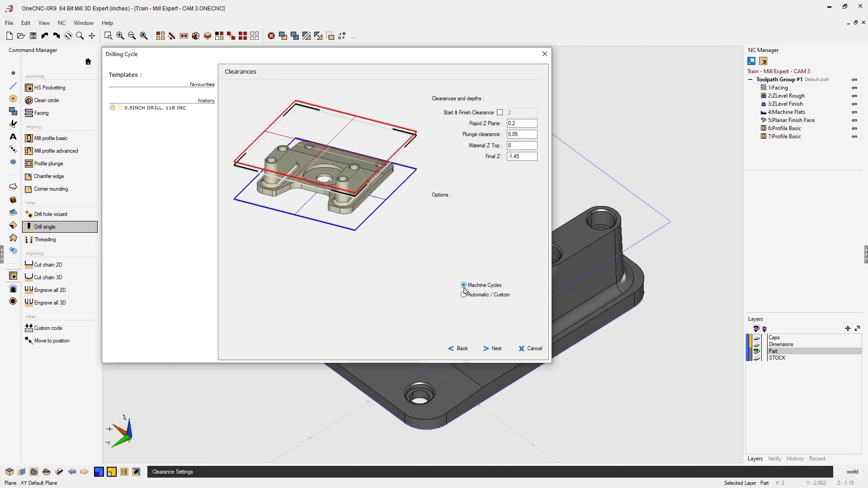
Finish the drilling operation using the machine cycle G81 Drilling Cycle, Spot Boring.
left_click(495, 349)
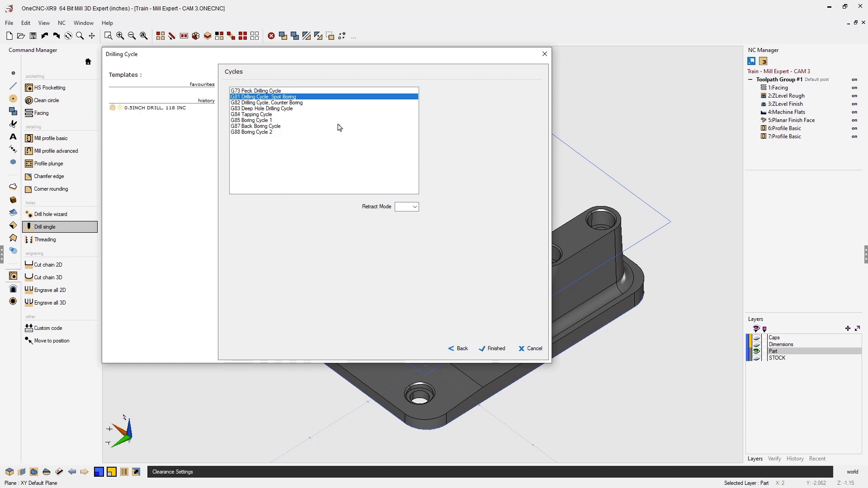
left_click(496, 349)
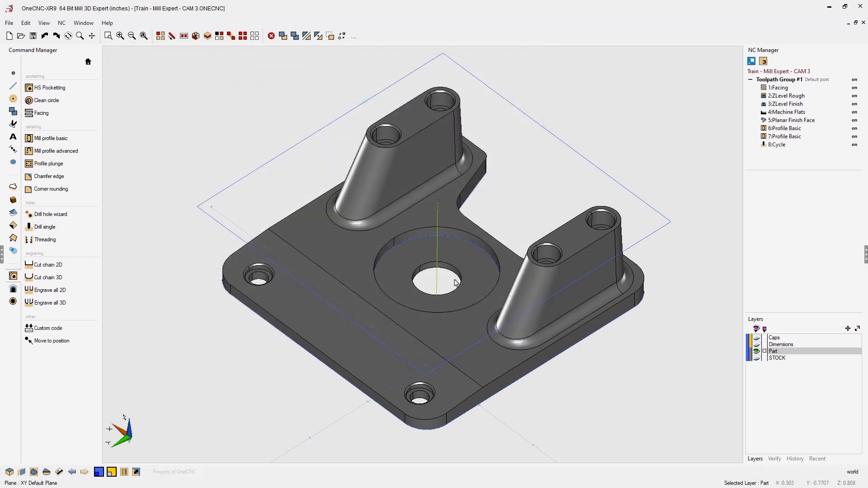
Preview the toolpath of the central hole's drilling cycle, and close the preview.
scroll(454, 279, "down", 1)
middle_click_drag(455, 280, 460, 264)
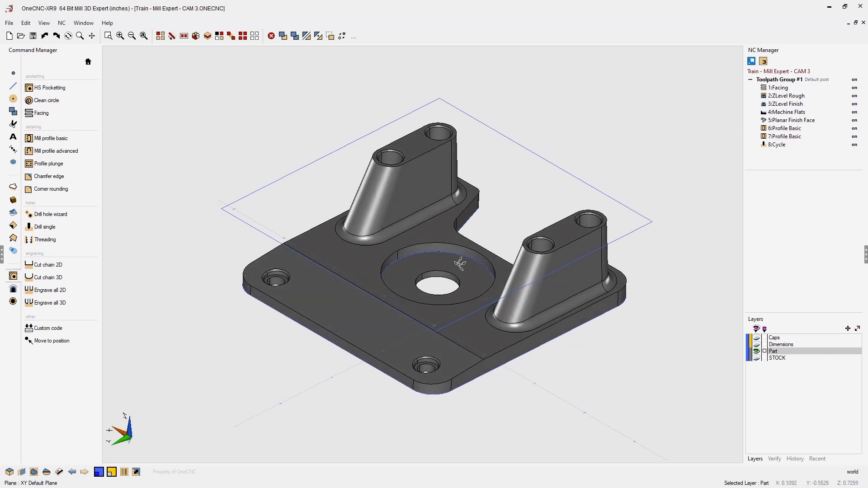
right_click(774, 147)
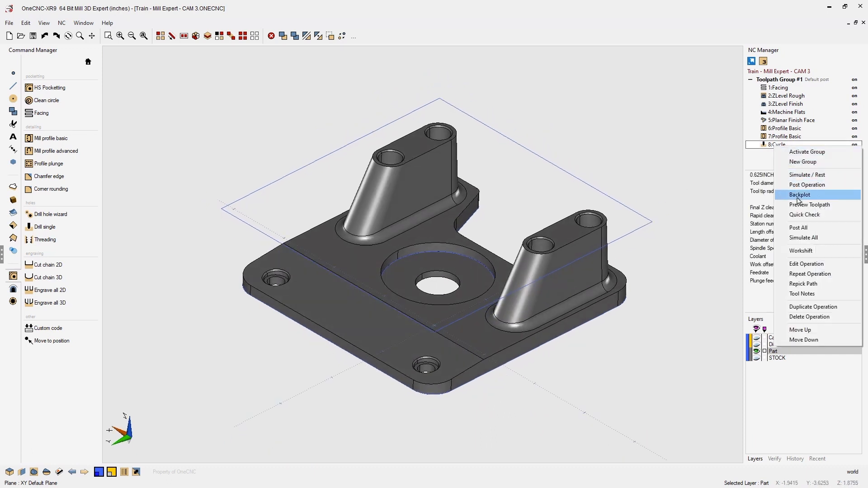
left_click(800, 205)
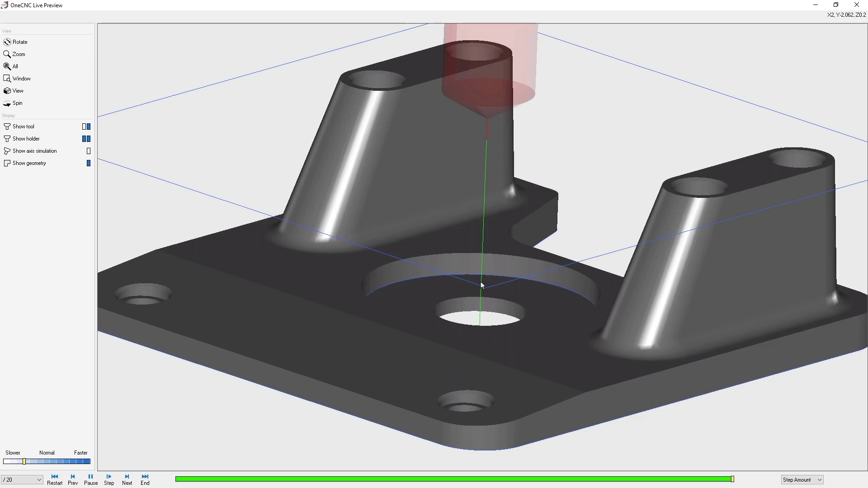
left_click(857, 5)
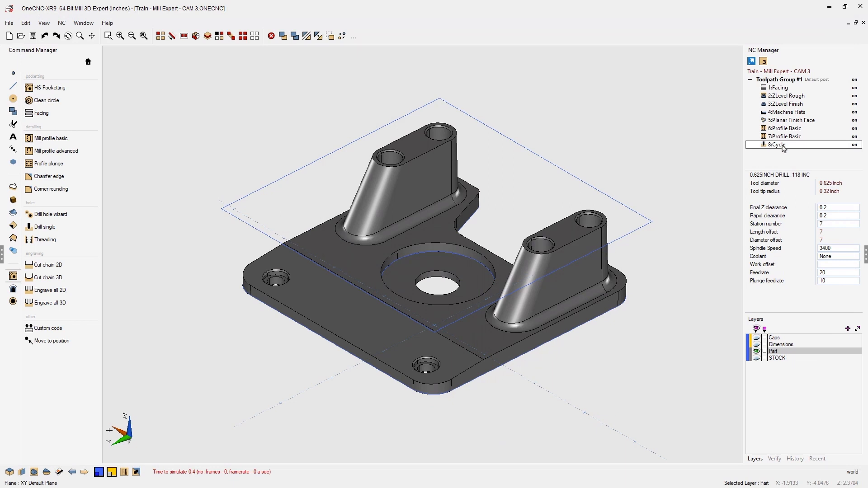
Edit the central hole's drilling cycle, setting Material Z Top to -1.15 and keeping the G81 cycle.
right_click(783, 146)
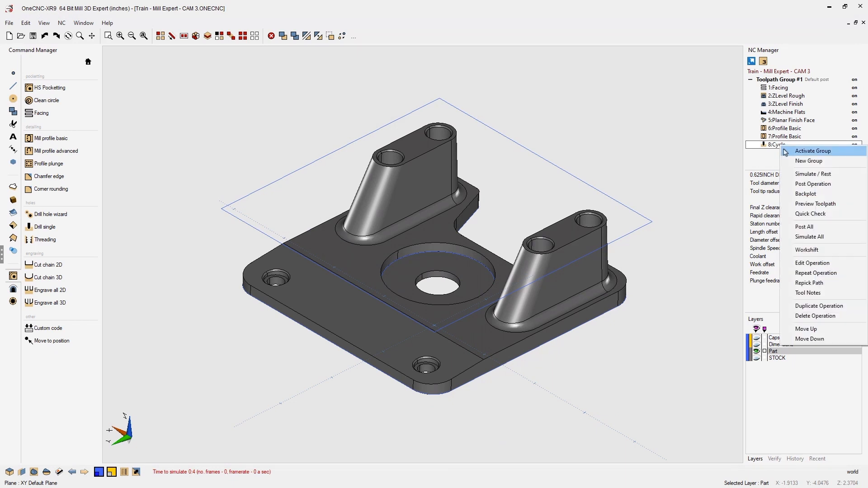
left_click(812, 263)
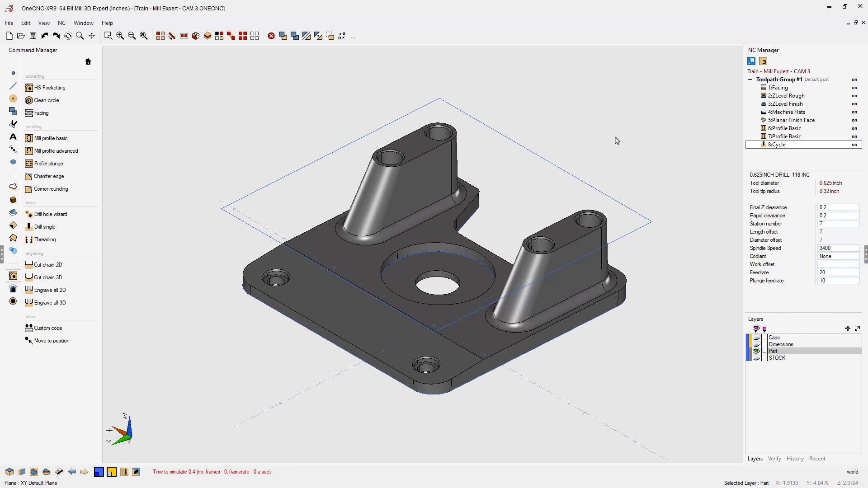
left_click_drag(528, 93, 422, 59)
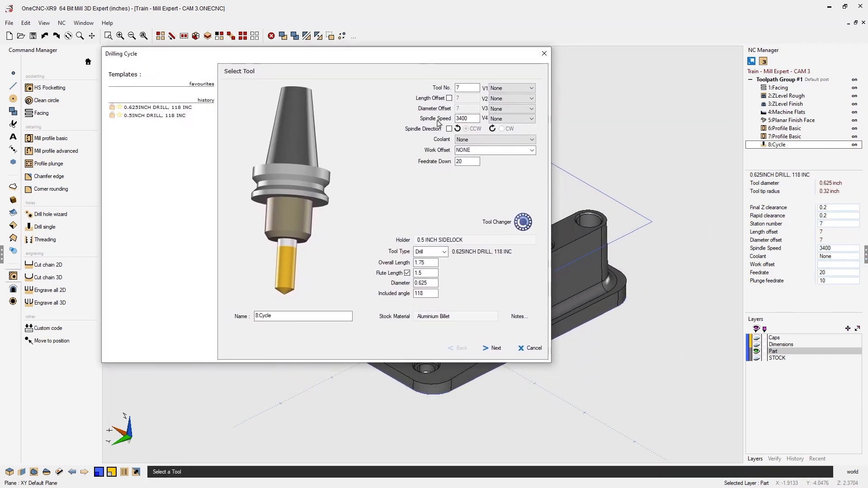
left_click(497, 347)
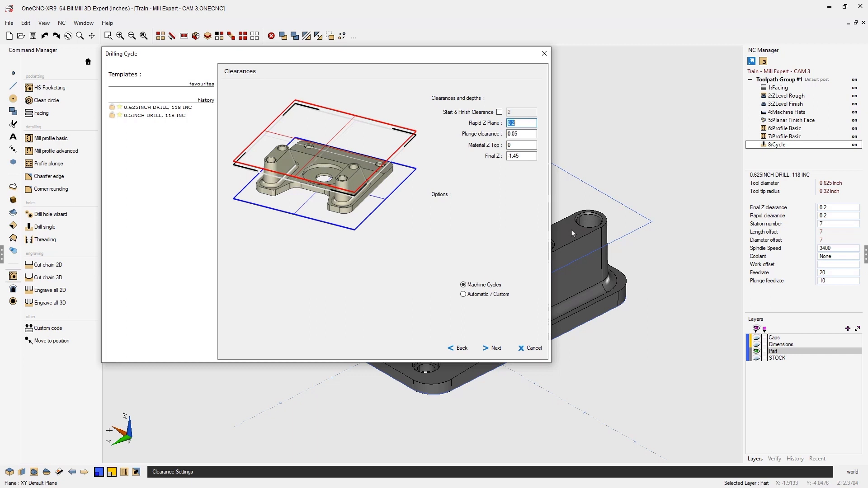
left_click(523, 145)
key("BackSpace")
type("-1.15")
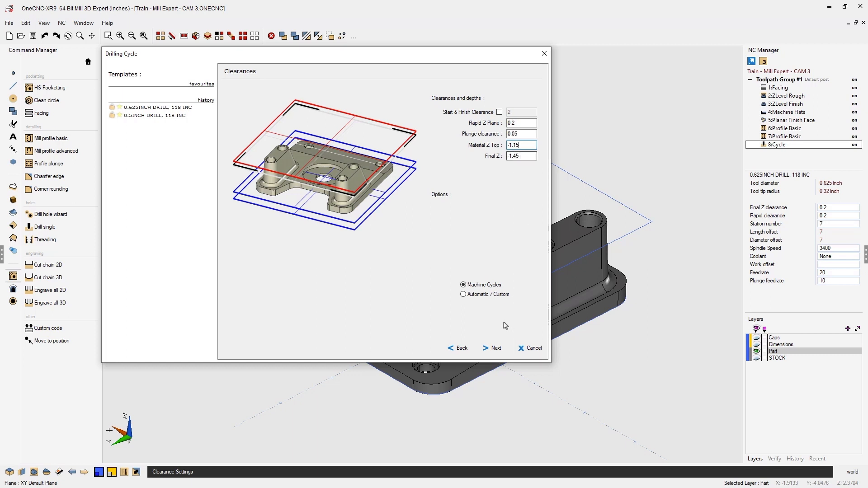
left_click(496, 349)
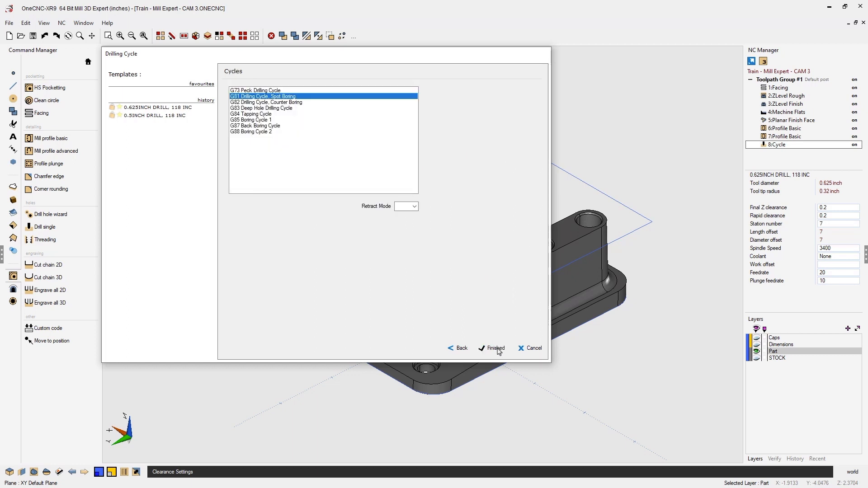
left_click(497, 348)
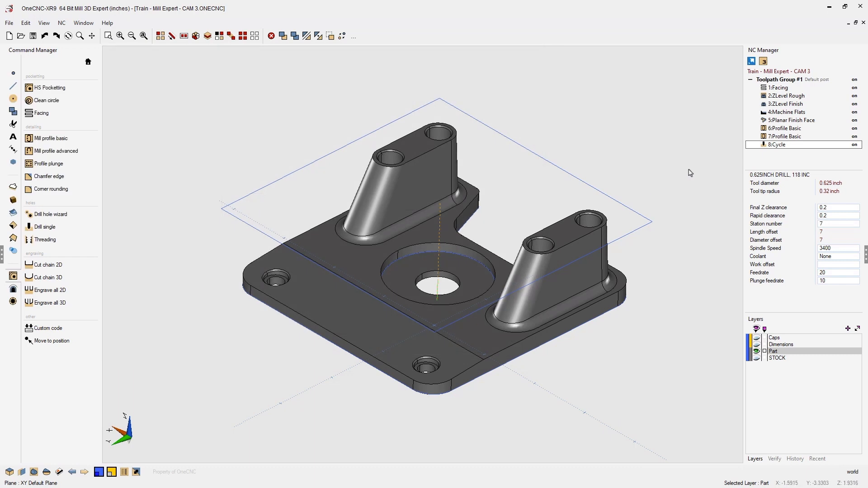
Preview the edited drilling cycle's toolpath, examine its rapid and feed moves around the central hole, and close the preview.
right_click(780, 148)
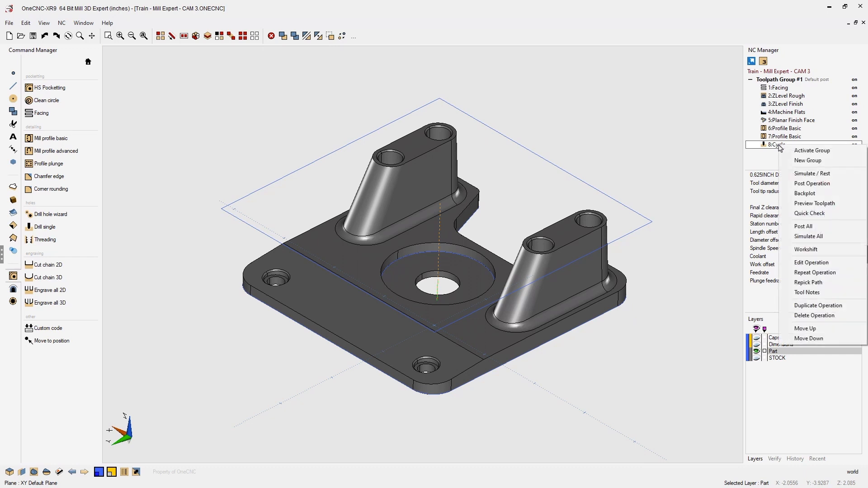
left_click(806, 204)
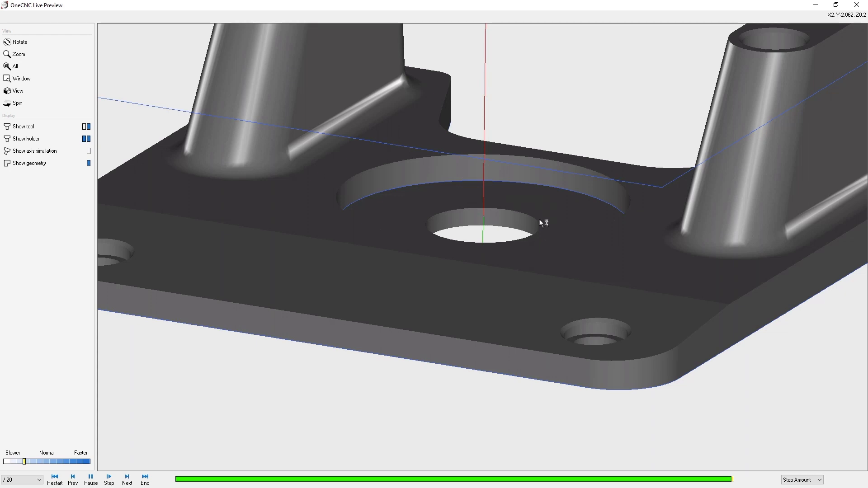
mouse_move(520, 229)
middle_mouse_down()
mouse_move(520, 194)
mouse_move(520, 253)
mouse_move(520, 244)
middle_mouse_up()
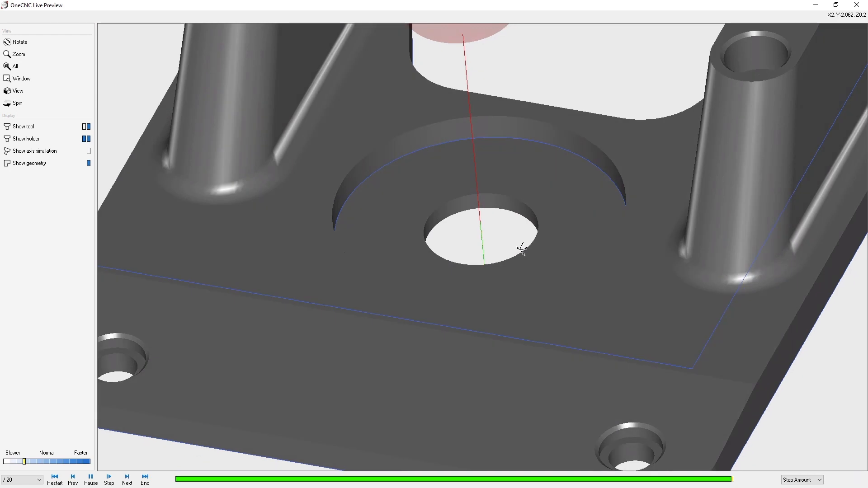
left_click(856, 5)
Extract the circular inner-hole edges at the counterbore floors of both holes in the nearer raised boss.
middle_click_drag(692, 203, 682, 234)
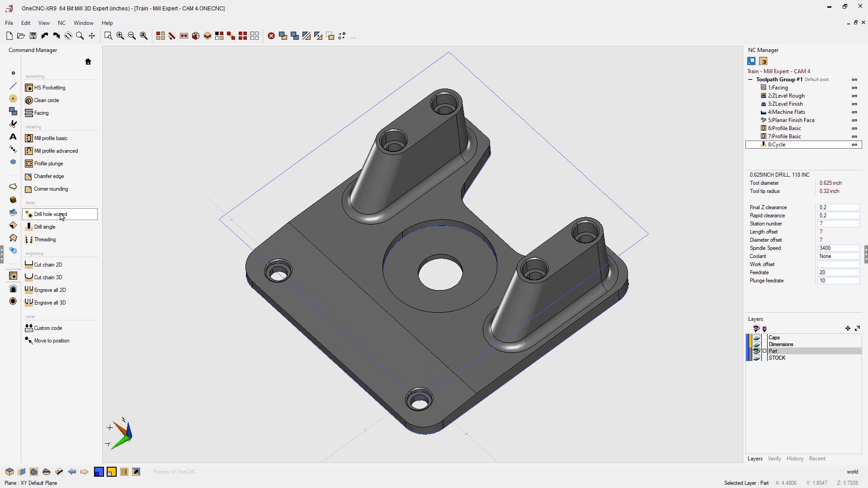
left_click(13, 238)
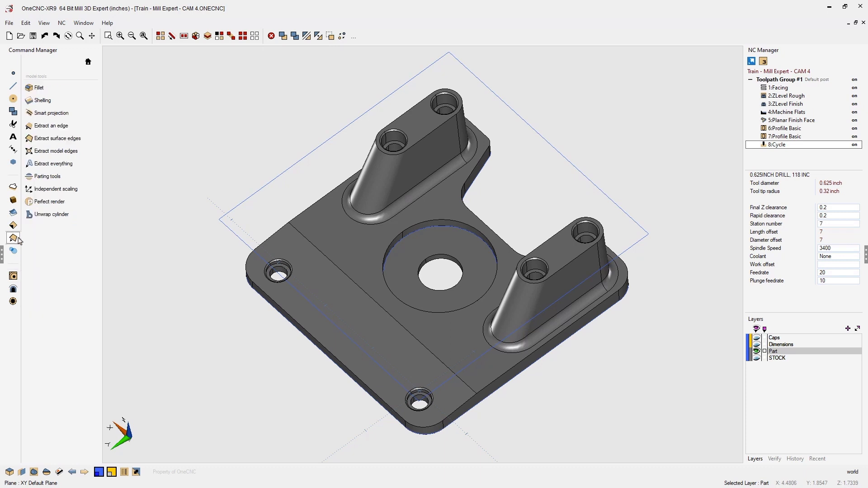
left_click(67, 126)
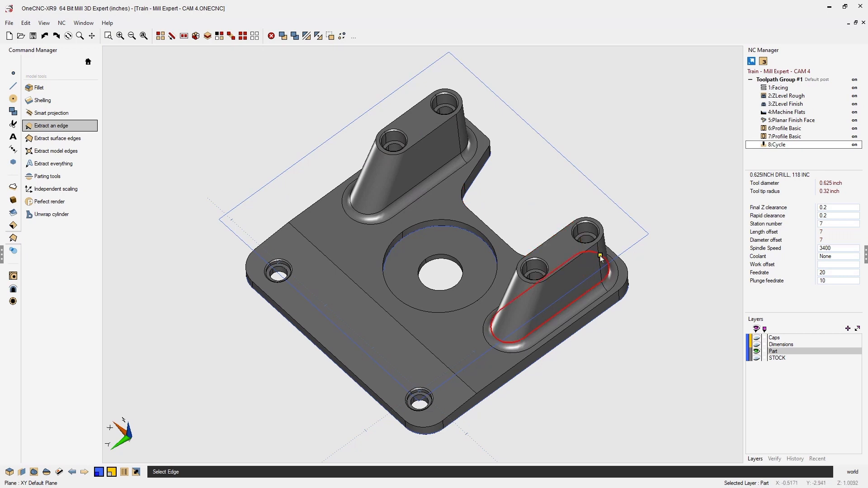
scroll(600, 256, "up", 5)
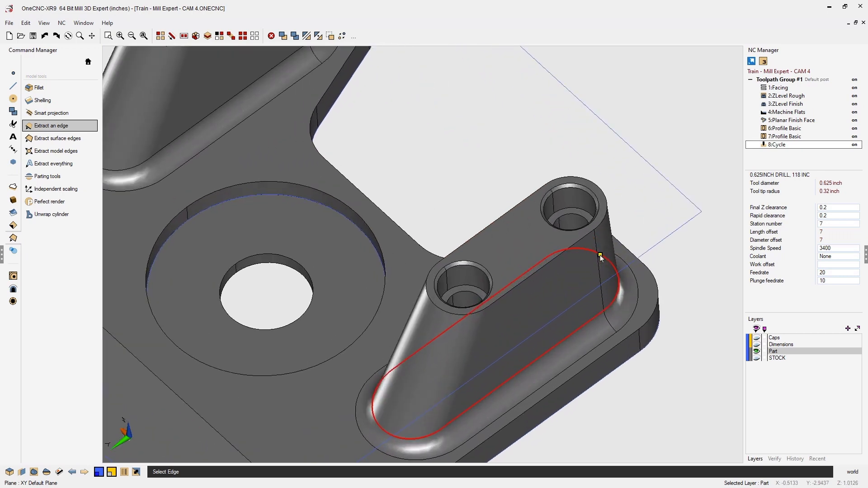
left_click(581, 221)
left_click(470, 276)
Extract the inner-hole edges of both counterbored holes in the farther raised boss.
scroll(457, 210, "down", 3)
middle_click_drag(448, 200, 556, 382)
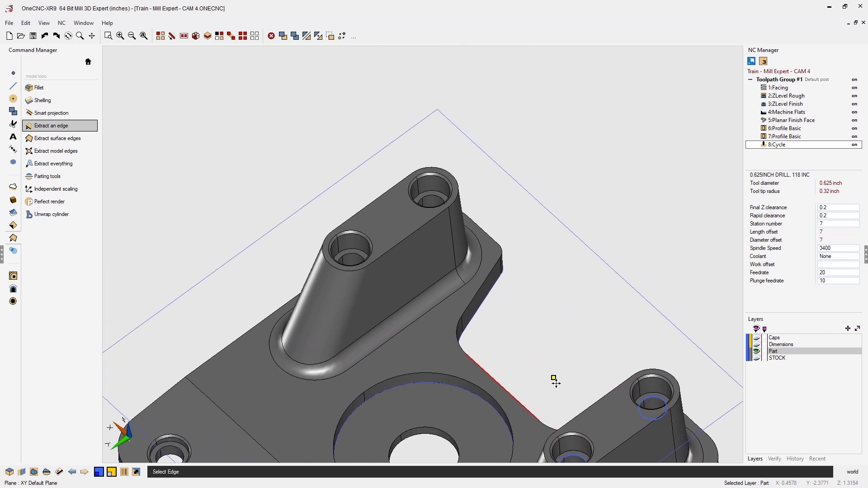
left_click(441, 200)
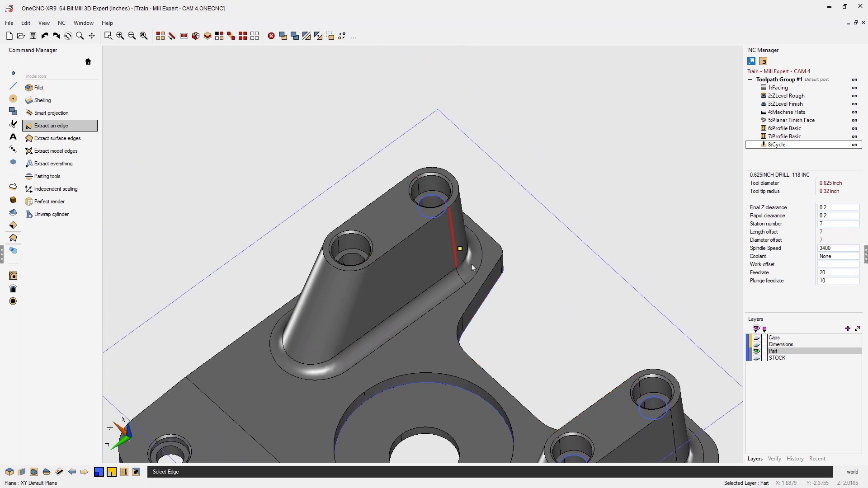
left_click(364, 261)
Extract the inner-hole edges of the two counterbored corner holes in the base plate, and end edge extraction.
middle_click_drag(449, 304, 562, 120)
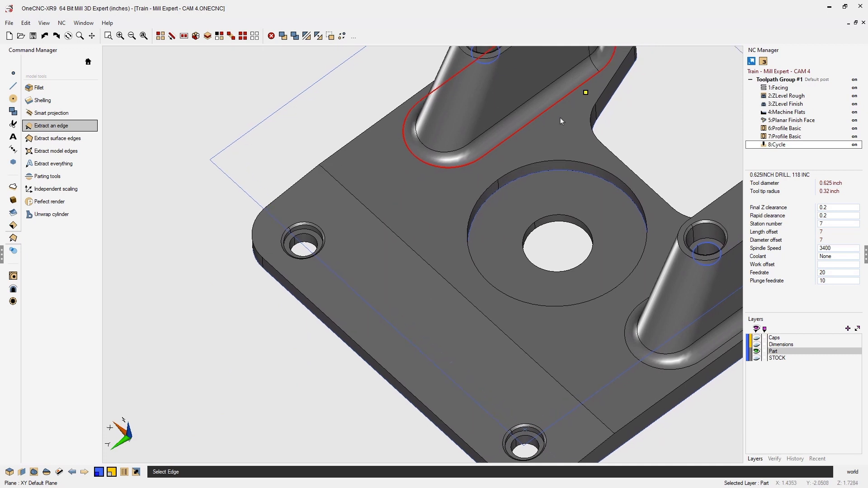
left_click(315, 240)
middle_click_drag(514, 363, 448, 273)
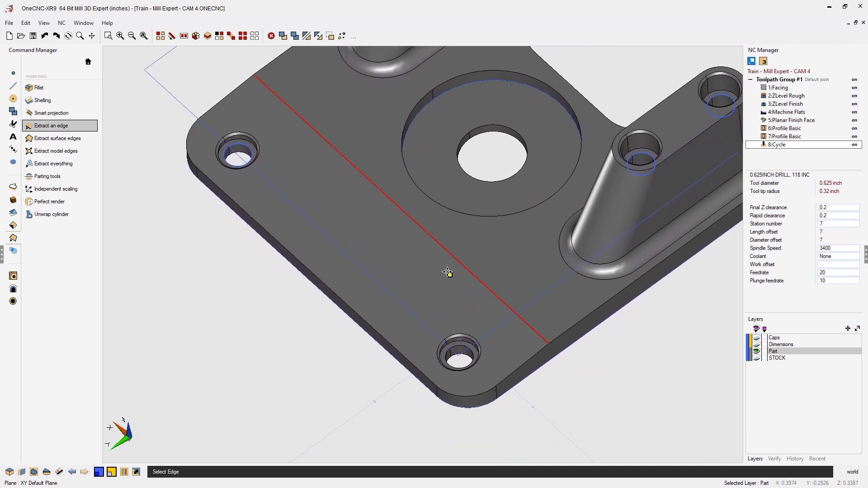
left_click(452, 351)
key("Escape")
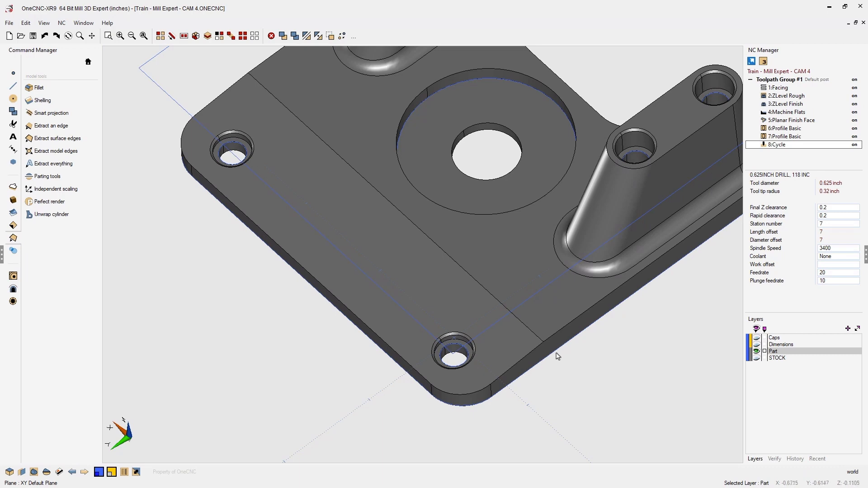
Blank the solid plate model so that only the wireframe geometry is displayed.
scroll(555, 352, "down", 4)
middle_click_drag(546, 344, 492, 388)
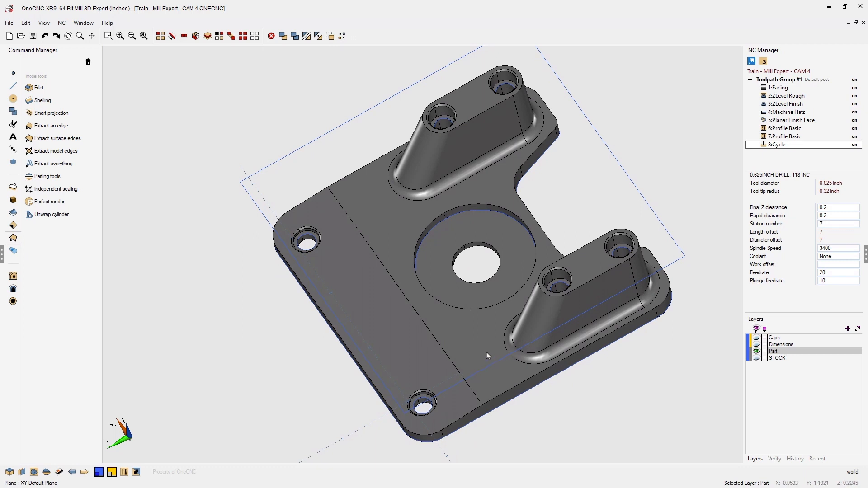
left_click(409, 316)
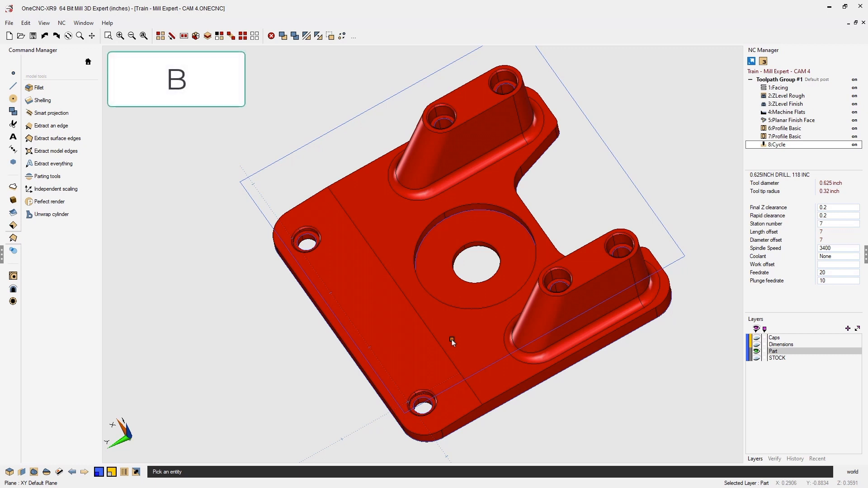
key("b")
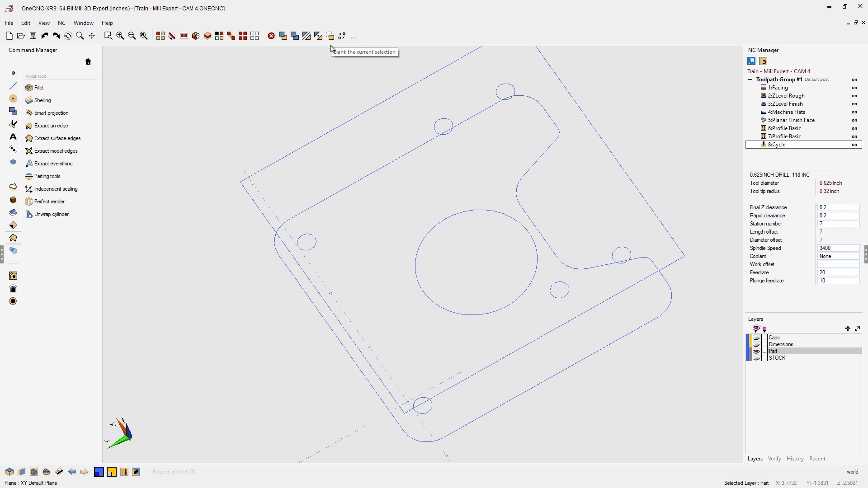
Start the Drill hole wizard on the wireframe geometry, keeping the circles in view beside its dialog.
middle_click_drag(502, 333, 512, 297)
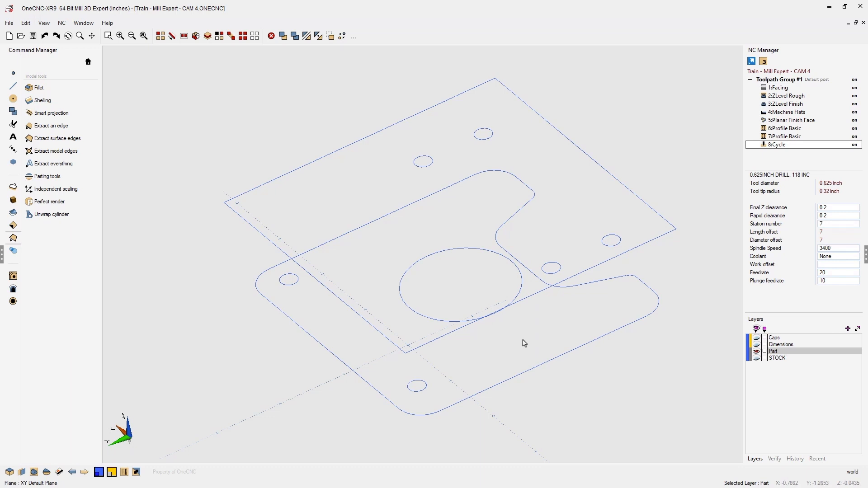
scroll(421, 287, "down", 3)
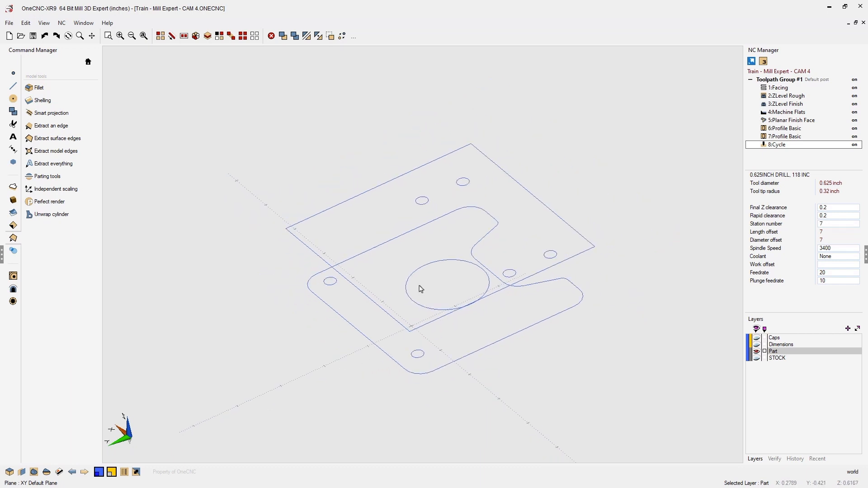
middle_click_drag(439, 283, 303, 277)
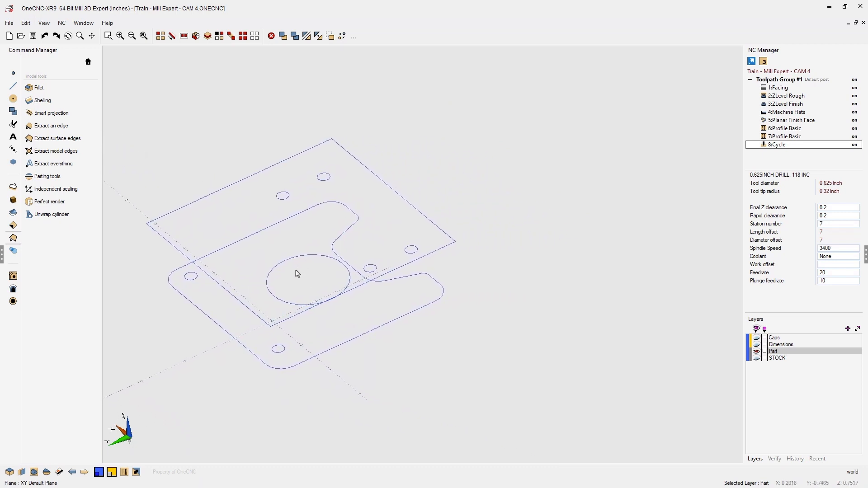
left_click(12, 277)
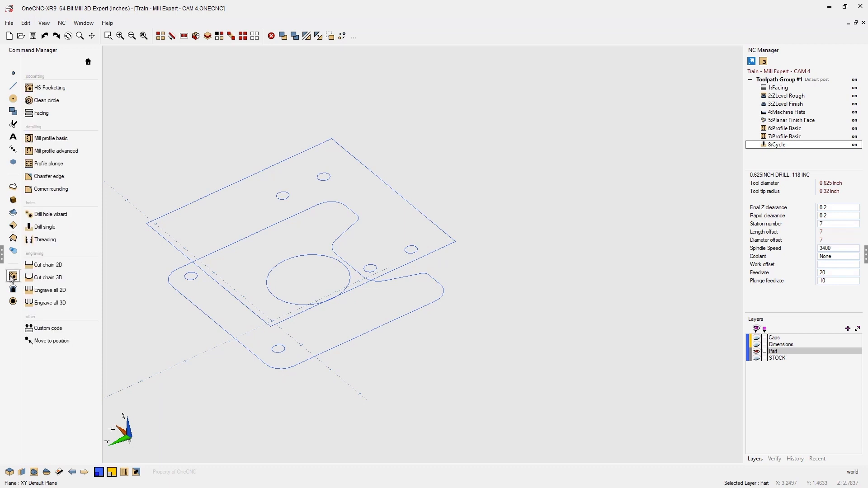
left_click(58, 217)
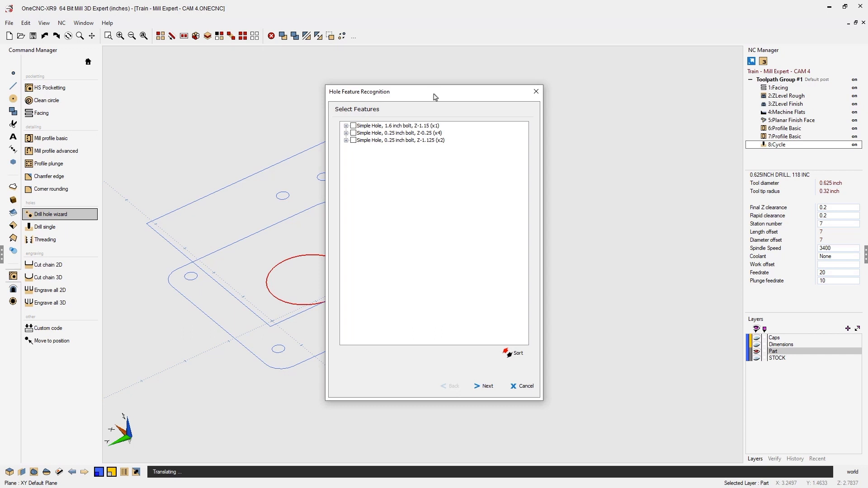
left_click_drag(435, 95, 634, 60)
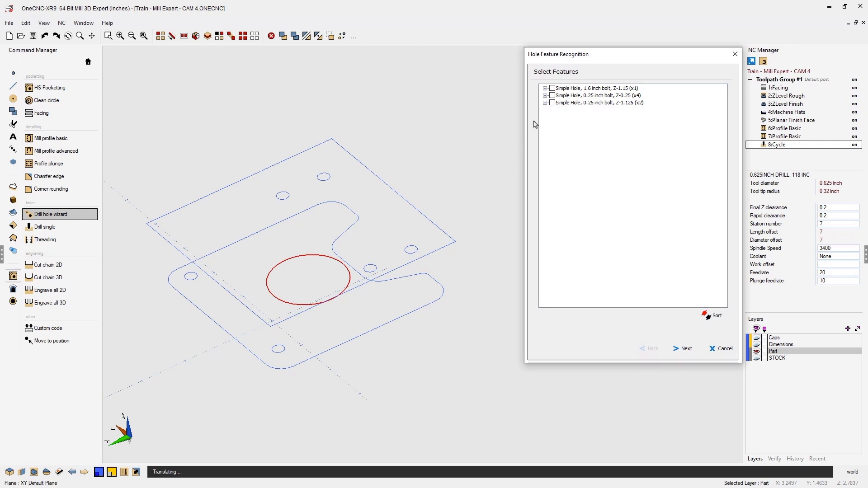
Highlight each recognized hole feature group in turn to check which circles it covers.
left_click(576, 90)
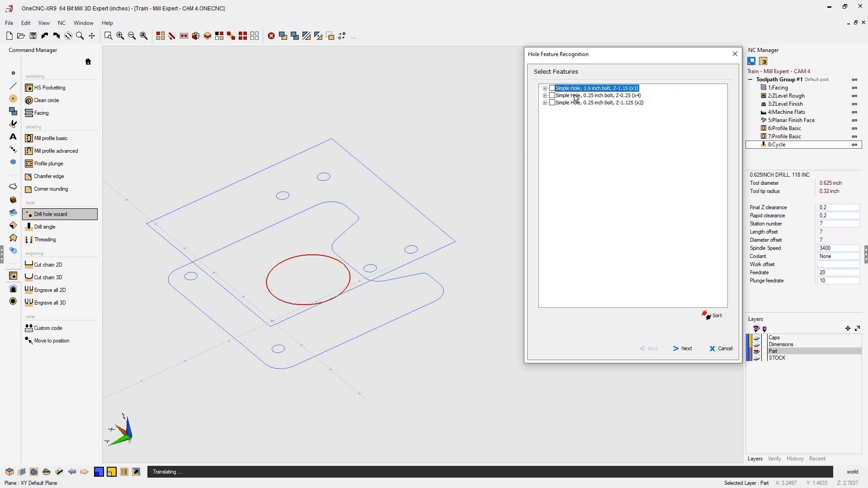
left_click(576, 96)
left_click(575, 104)
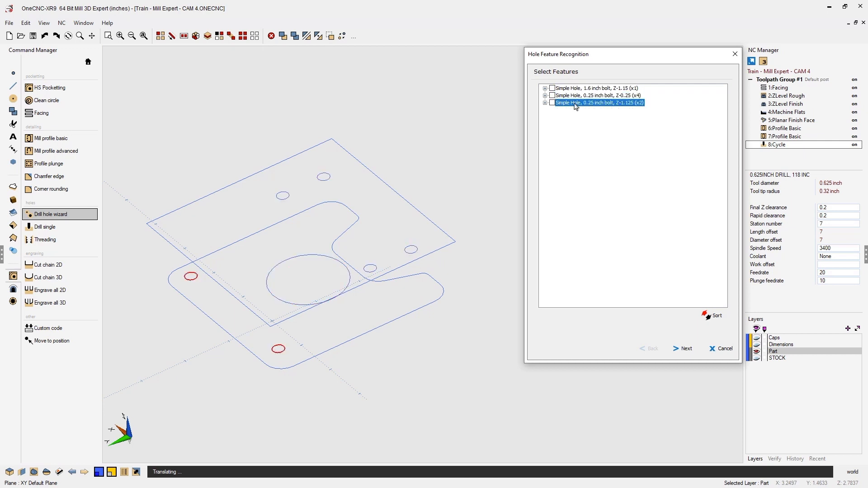
left_click(575, 97)
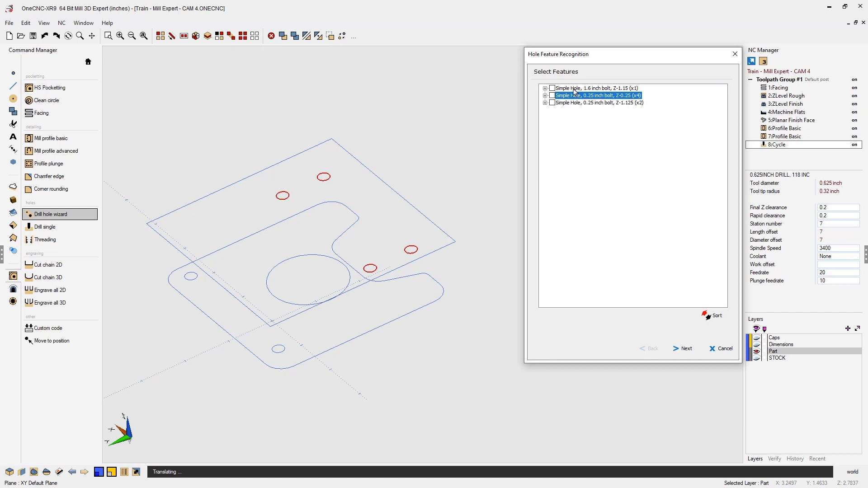
left_click(576, 89)
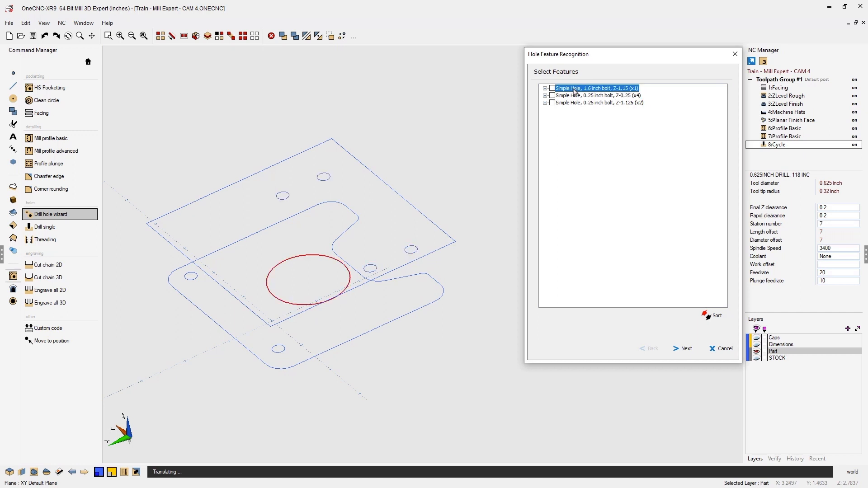
Include both 0.25 inch hole groups, Z-0.25 and Z-1.125, and accept the clearances with geometry used for material top.
left_click(552, 96)
left_click(552, 103)
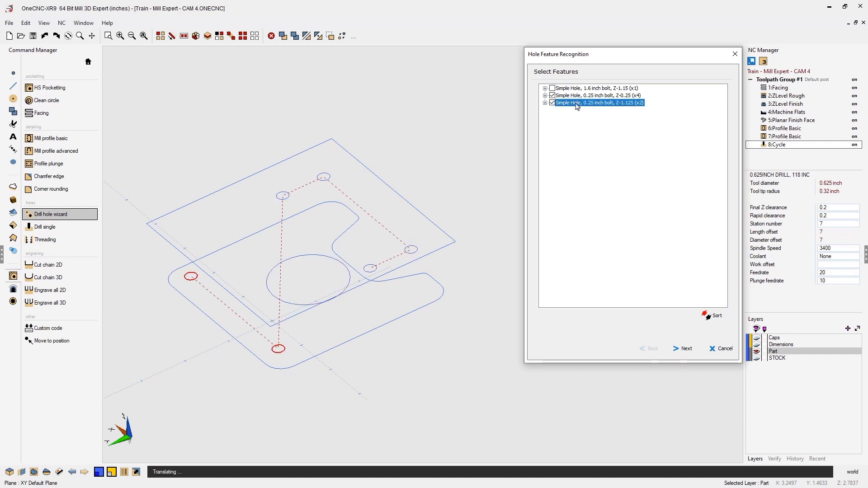
left_click(687, 348)
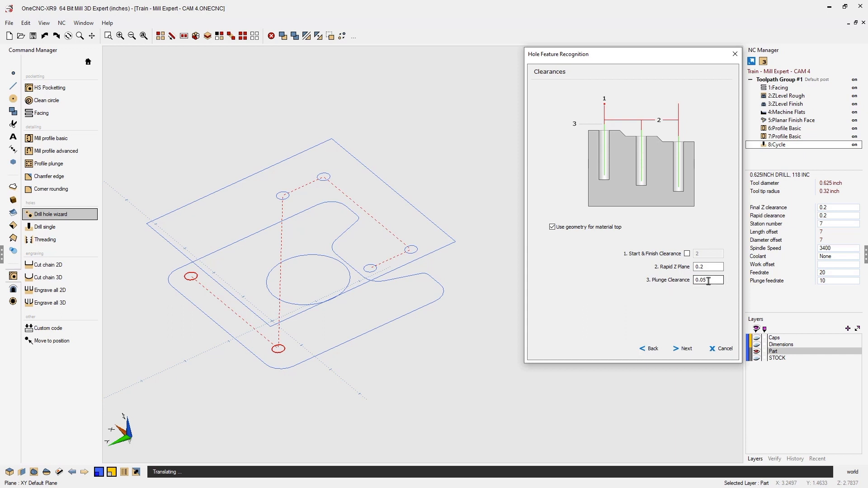
left_click(684, 349)
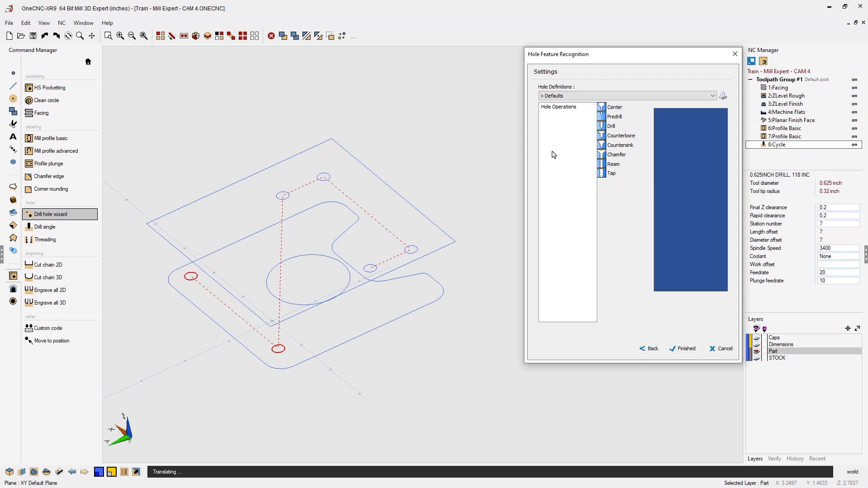
Add Drill and Counterbore operations to the hole definition and open the Drill operation's tool settings.
left_click(612, 128)
left_click(618, 137)
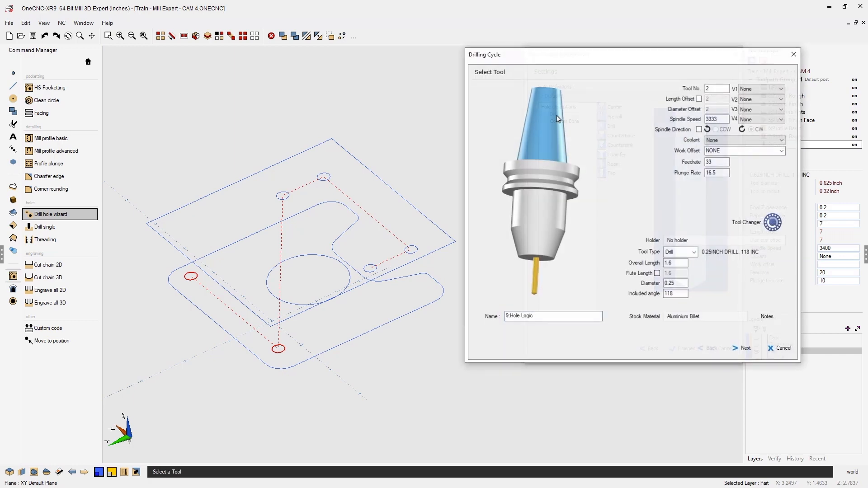
left_click_drag(528, 58, 167, 58)
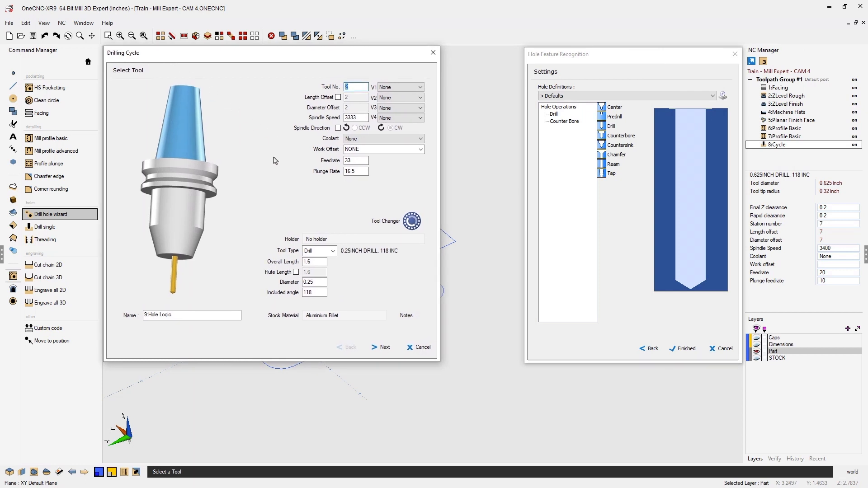
Configure the 0.25 inch drill as tool 8 with spindle speed 3200, feedrate 25 and the 0.5 INCH SIDELOCK holder.
double_click(356, 87)
type("8")
double_click(358, 117)
type("3200")
double_click(348, 161)
type("25")
left_click(342, 239)
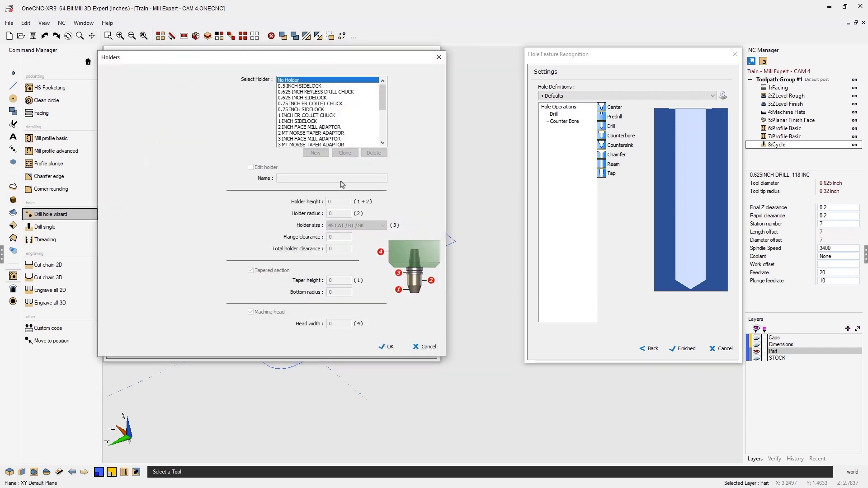
left_click(311, 86)
left_click(390, 348)
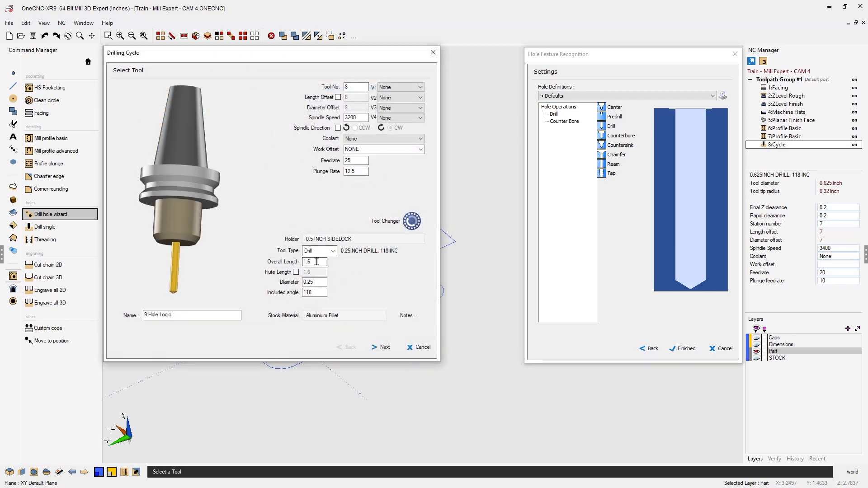
Set the drill's overall length to 1.75 and enable a flute length of 1.5.
left_click_drag(316, 262, 301, 262)
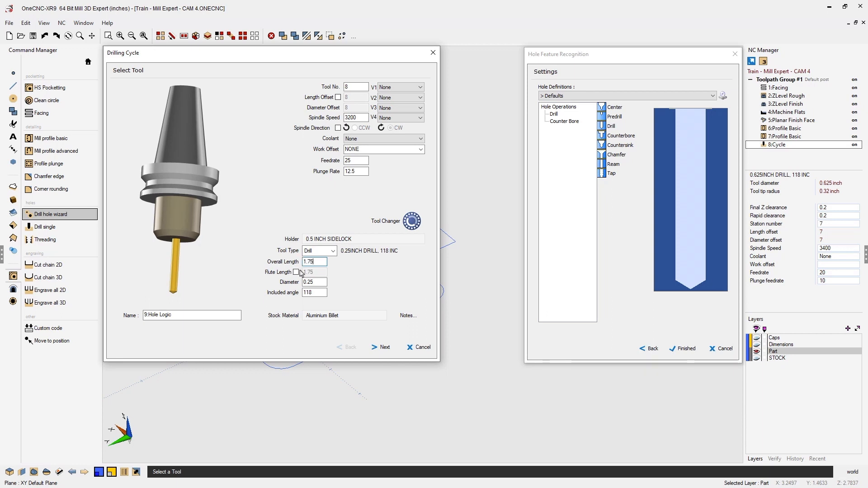
left_click(296, 272)
left_click_drag(319, 272, 301, 269)
type("1")
left_click(315, 283)
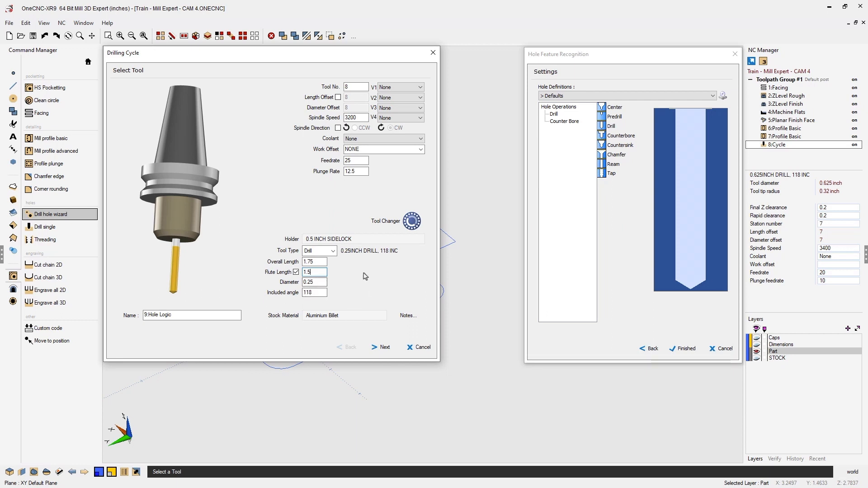
Complete the drill operation as a drill-through machine cycle with absolute final Z -1.4, using the G81 drilling cycle.
left_click(384, 348)
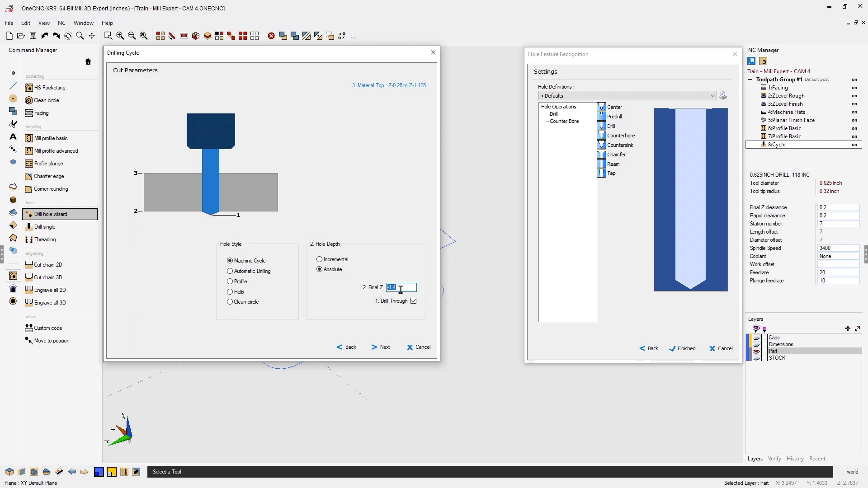
left_click(385, 348)
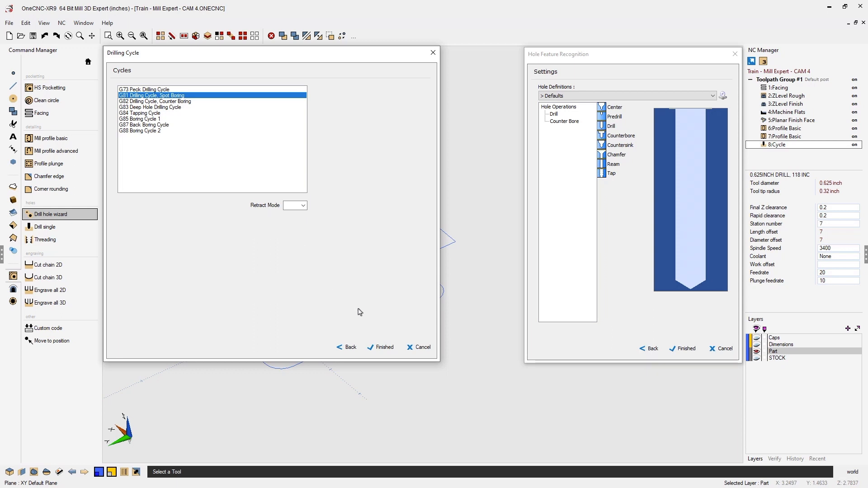
left_click(382, 347)
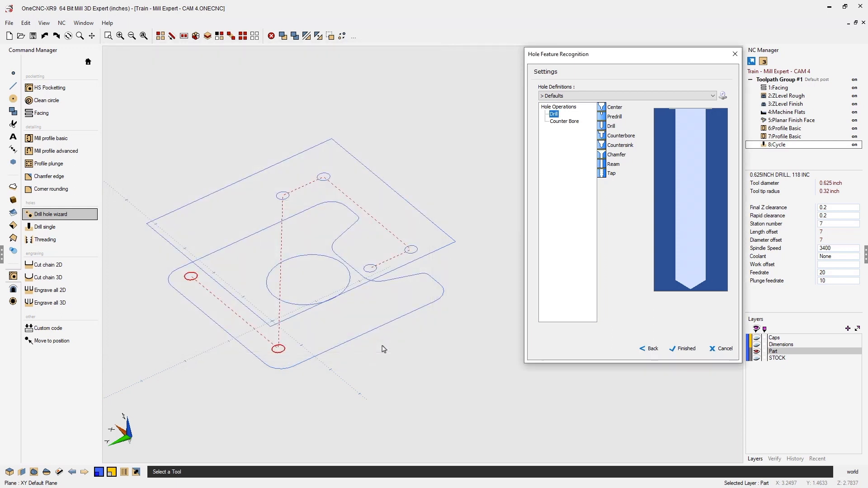
Open the Counter Bore operation and give its 0.25 inch end mill tool number 8 and the 0.5 INCH SIDELOCK holder.
double_click(560, 123)
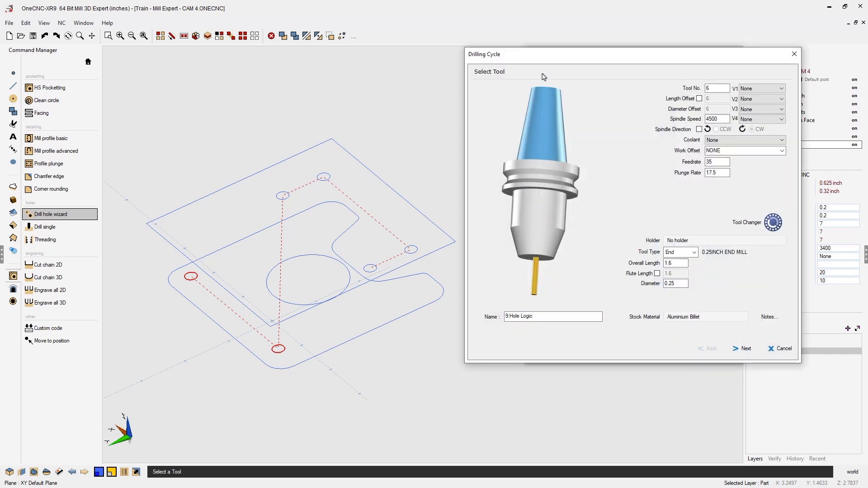
left_click_drag(535, 62, 176, 59)
double_click(348, 87)
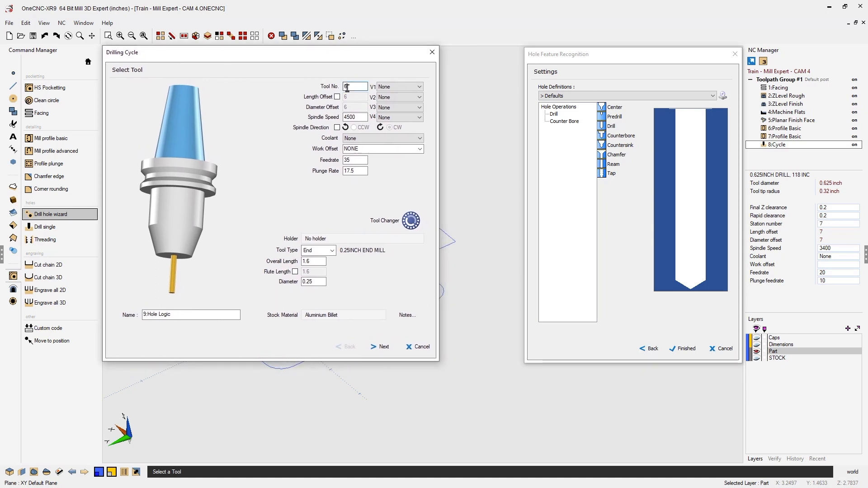
type("8")
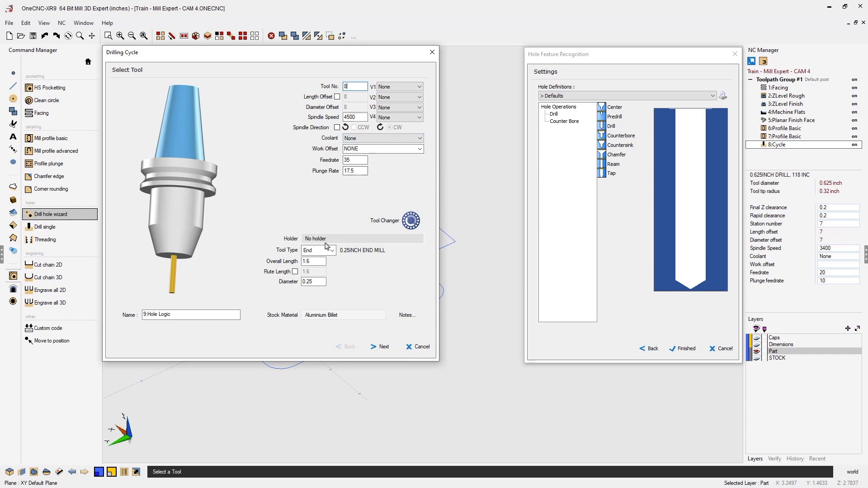
left_click(348, 240)
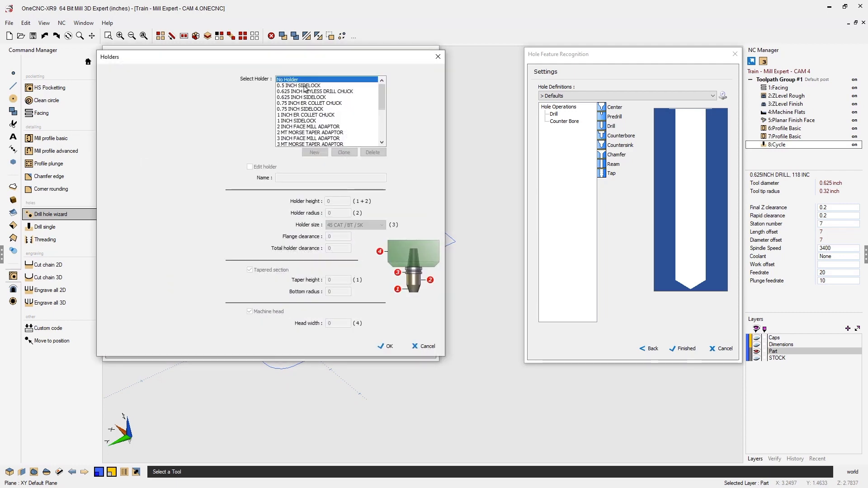
left_click(306, 86)
left_click(390, 346)
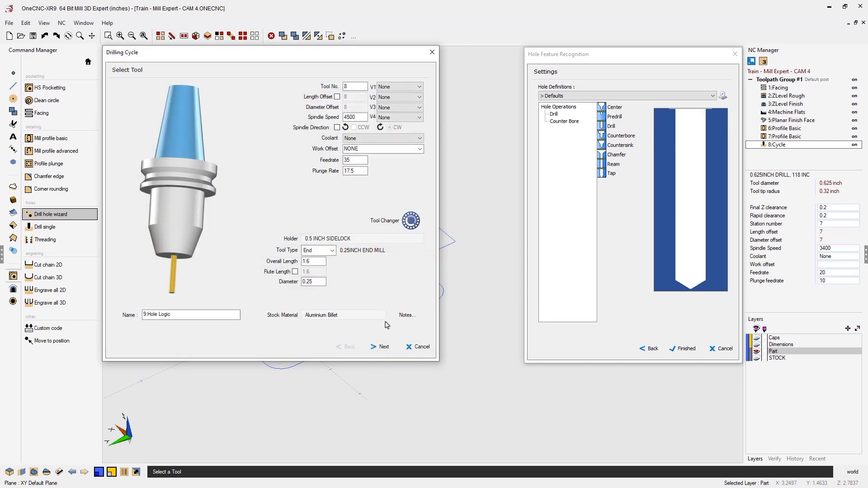
Set the end mill's overall length to 1.5 and enable a flute length of 1.25.
left_click_drag(318, 262, 300, 267)
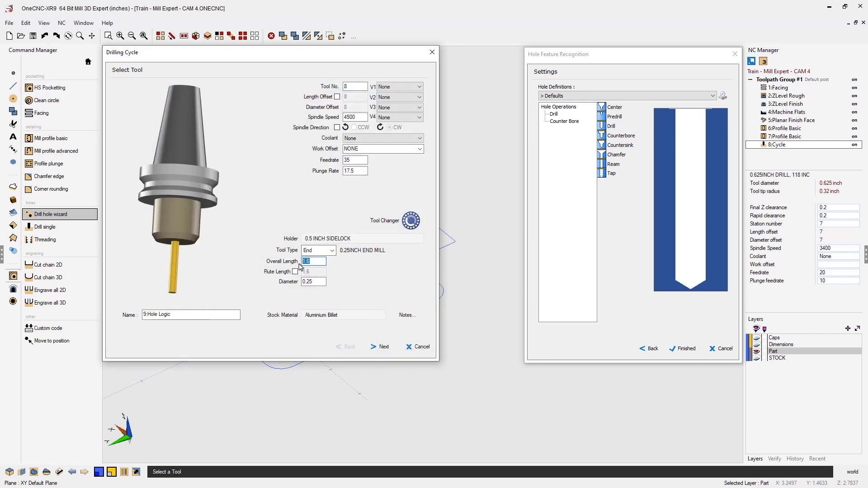
type("1.5")
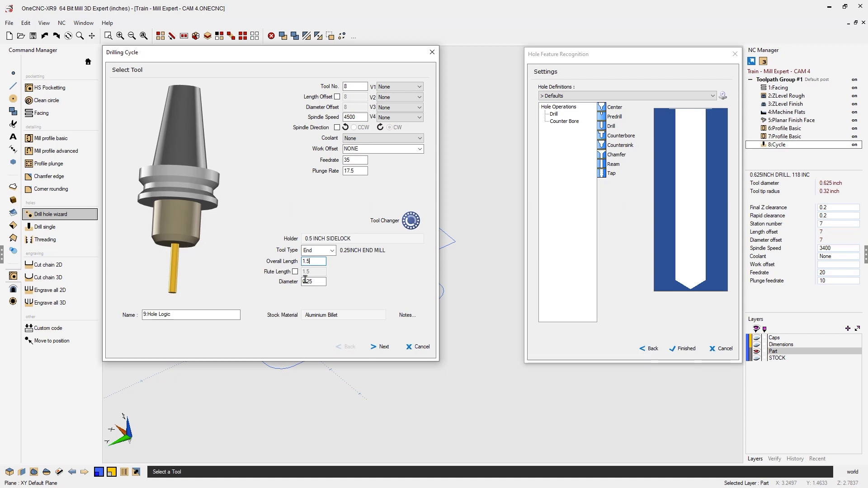
left_click(295, 272)
left_click_drag(313, 274, 301, 273)
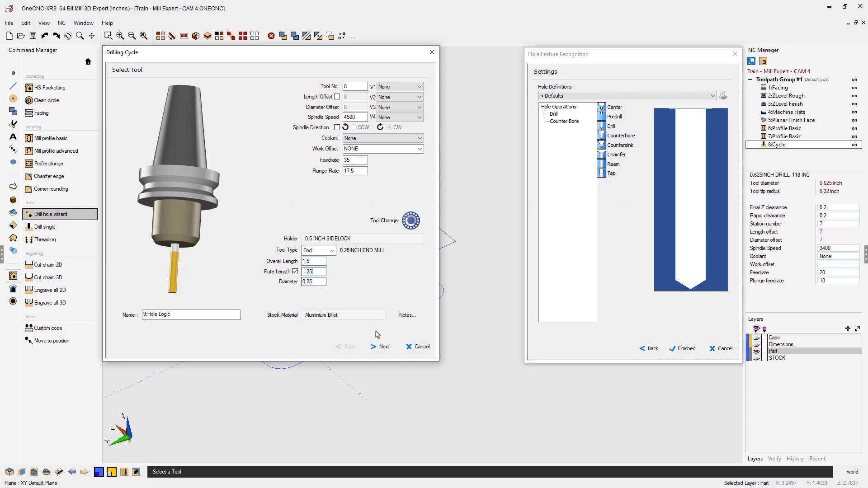
Set the counterbore's hole style to Profile with a 0.35 diameter and an incremental hole depth.
left_click(382, 346)
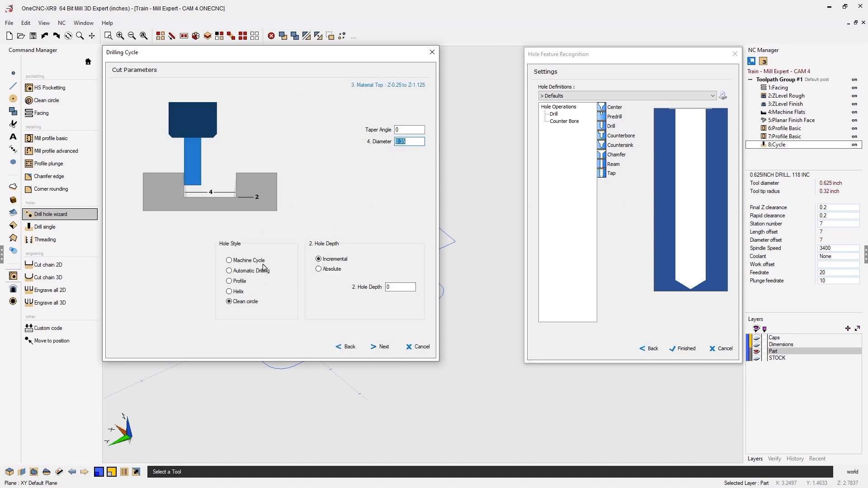
left_click(229, 281)
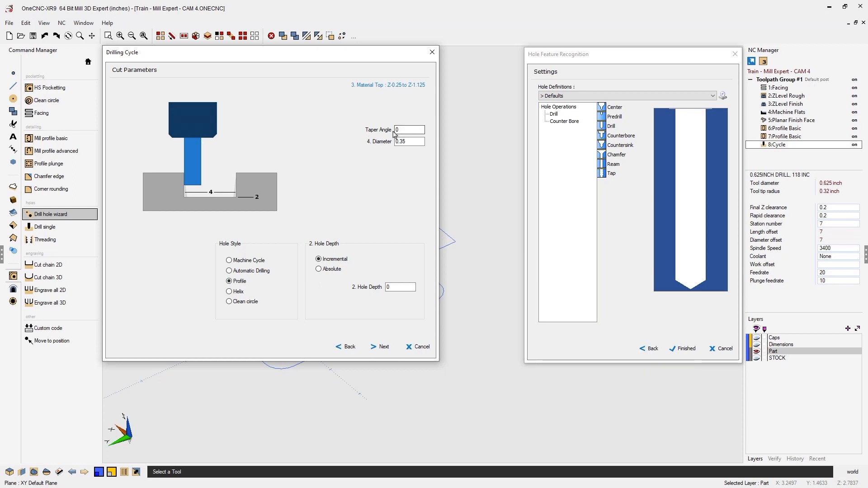
left_click(410, 143)
left_click(319, 259)
left_click(384, 347)
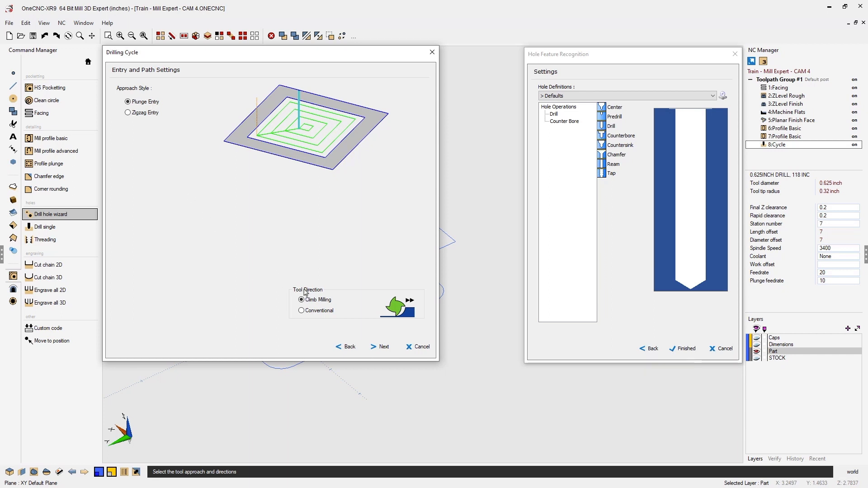
Accept plunge entry with climb milling, complete the counterbore settings and generate the hole toolpath.
left_click(383, 348)
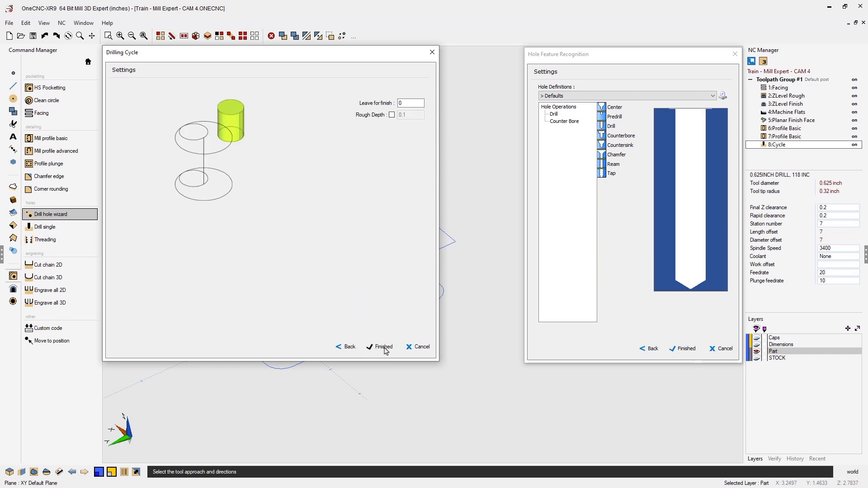
left_click(406, 103)
double_click(406, 103)
left_click(384, 347)
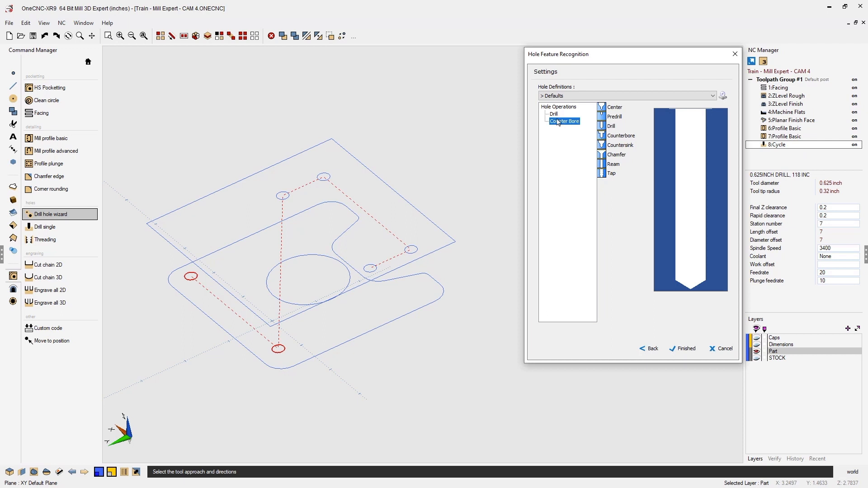
left_click(685, 349)
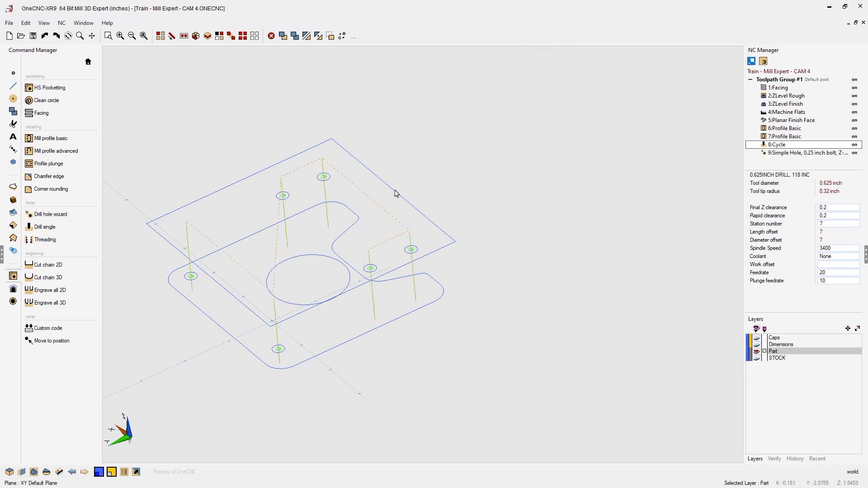
Inspect the hole geometry up close and select the new Simple Hole toolpath to review its drill and counterbore parameters.
middle_click_drag(320, 246, 507, 250)
scroll(454, 250, "up", 2)
scroll(456, 252, "up", 2)
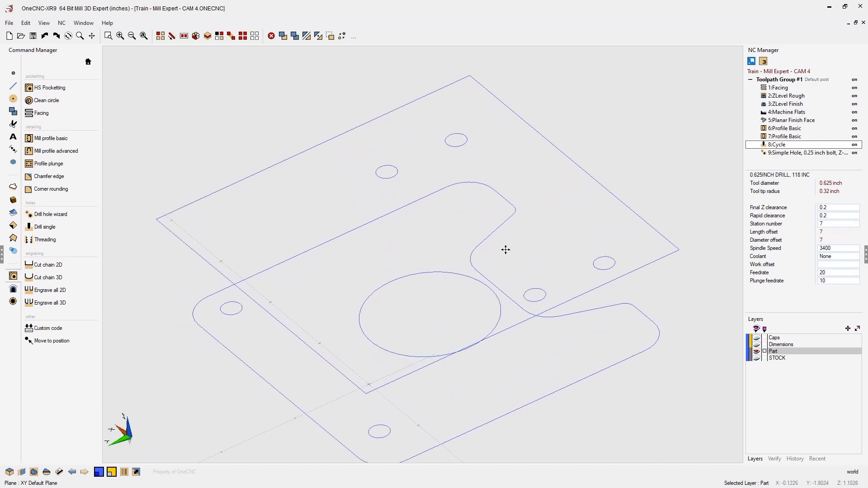
scroll(507, 251, "up", 1)
left_click(785, 154)
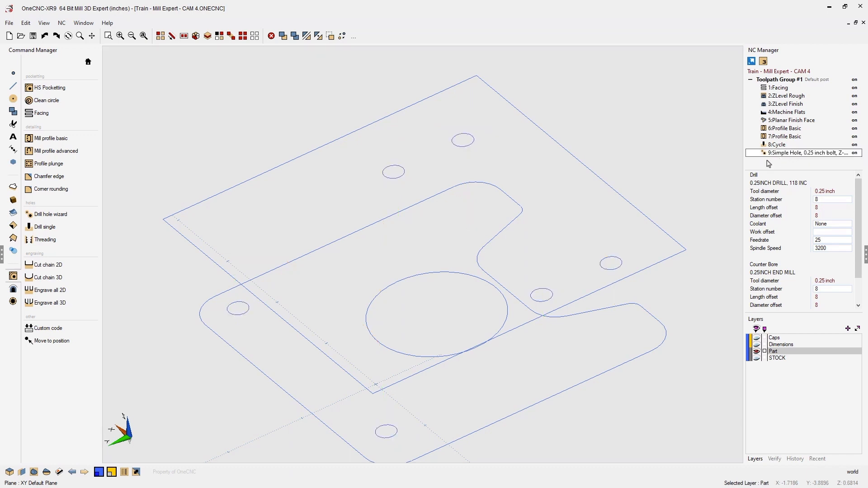
Display the solid plate model again, keeping the bosses and base holes in view.
left_click(757, 353)
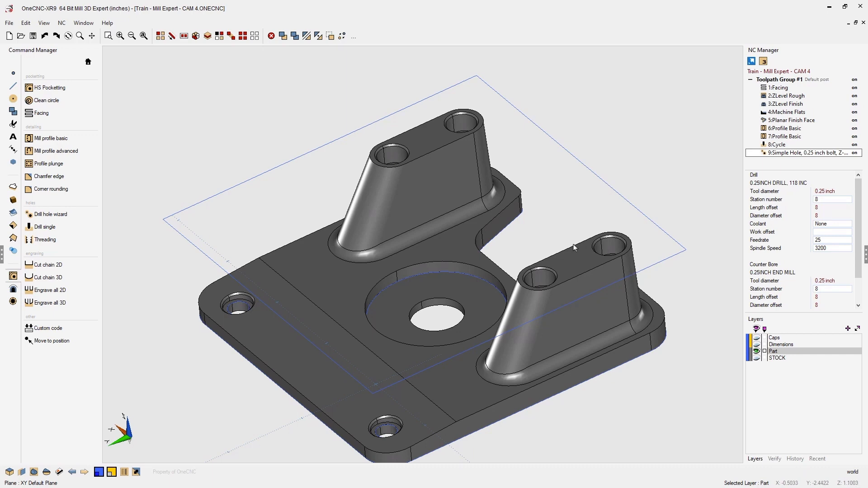
scroll(579, 247, "down", 1)
middle_click_drag(535, 230, 541, 239)
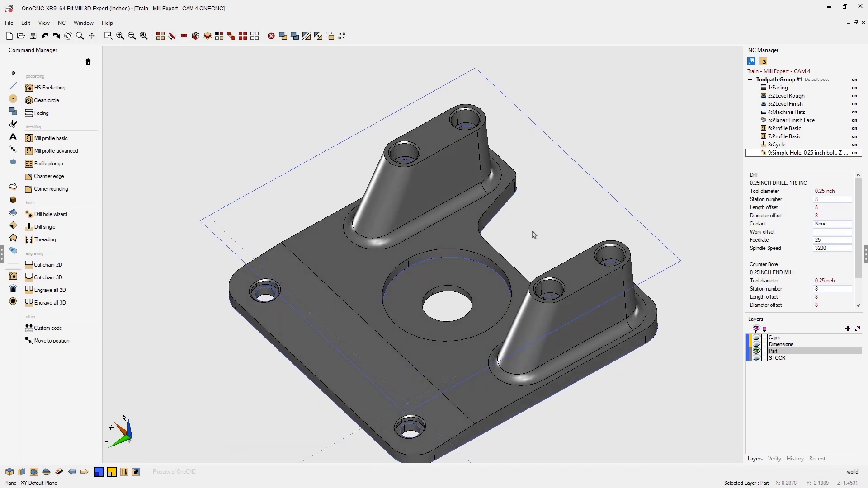
middle_click_drag(511, 203, 513, 210)
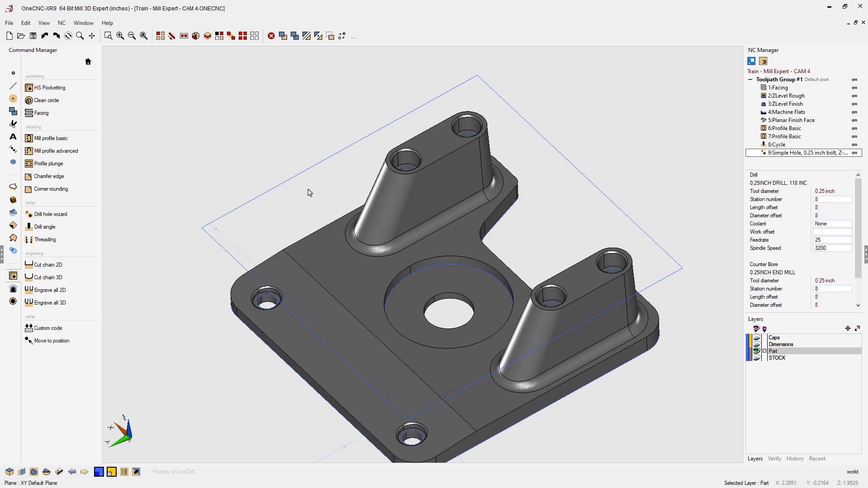
Extract the top edges of the four holes in the two raised bosses.
left_click(13, 238)
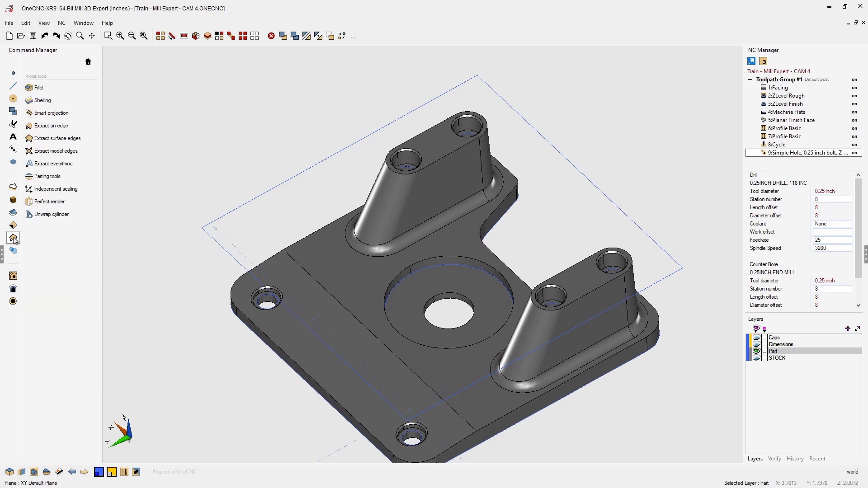
left_click(56, 128)
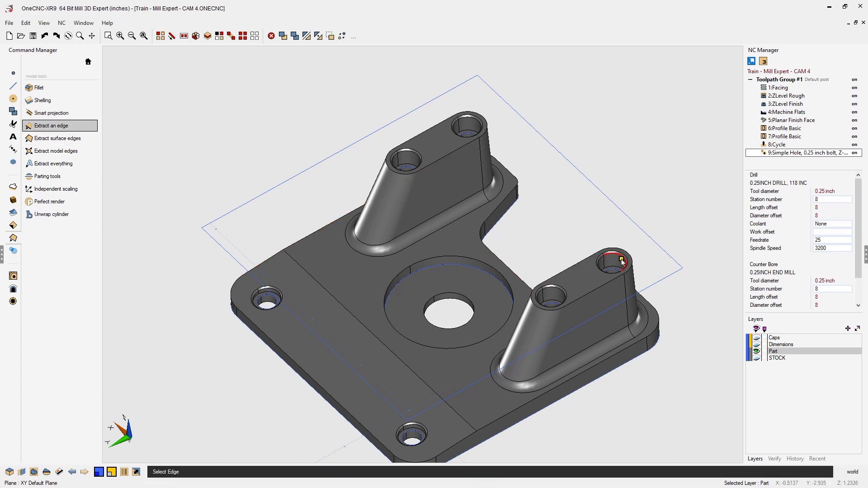
scroll(621, 262, "up", 3)
scroll(623, 261, "up", 2)
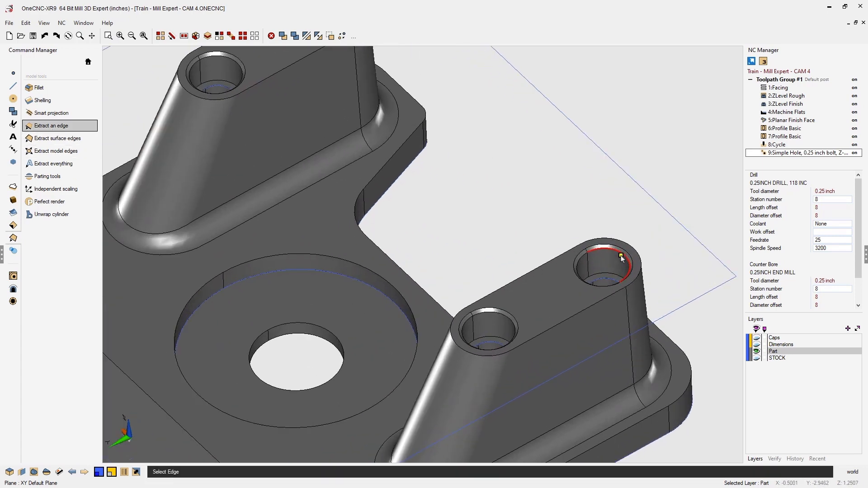
left_click(622, 257)
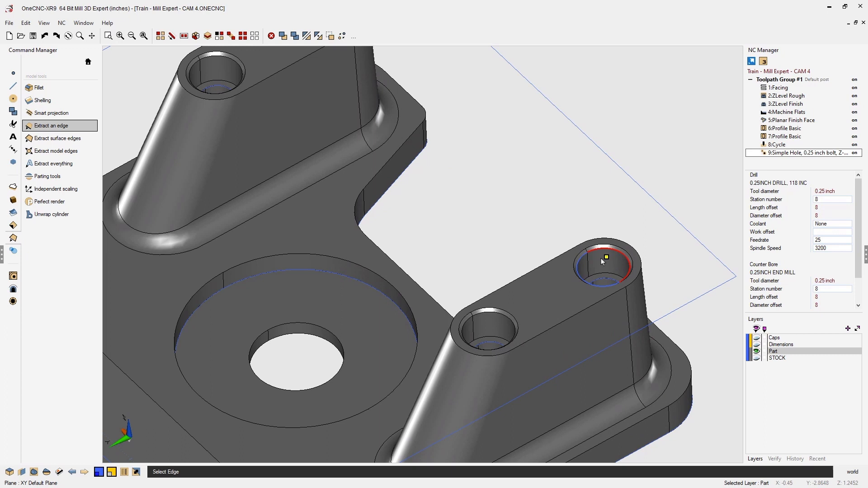
left_click(502, 316)
middle_click_drag(478, 218, 577, 320)
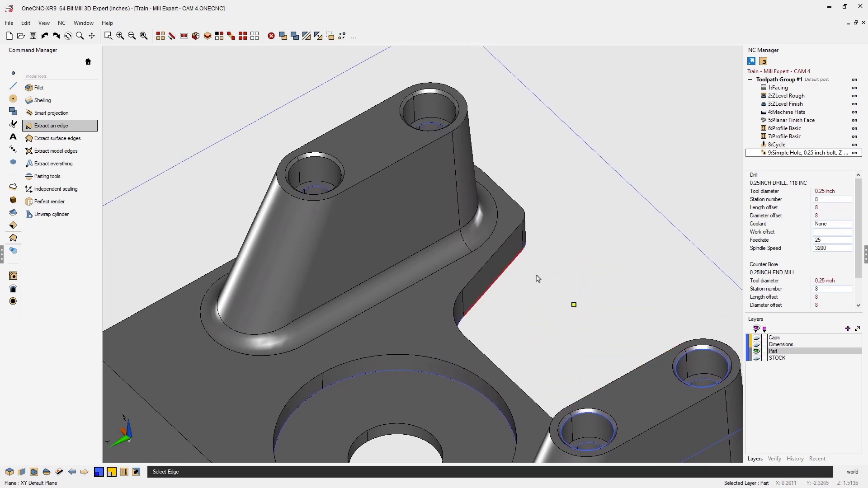
left_click(338, 166)
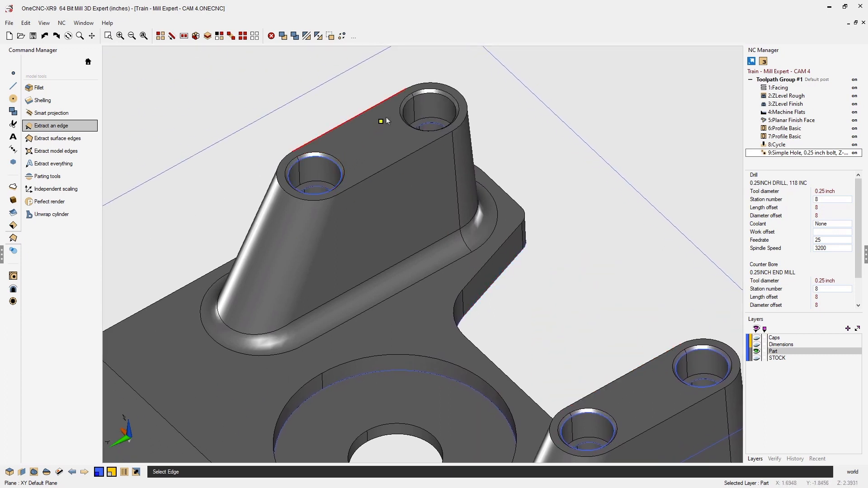
left_click(437, 94)
Extract the upper counterbore edges of the two base plate holes and finish edge extraction.
scroll(556, 196, "down", 4)
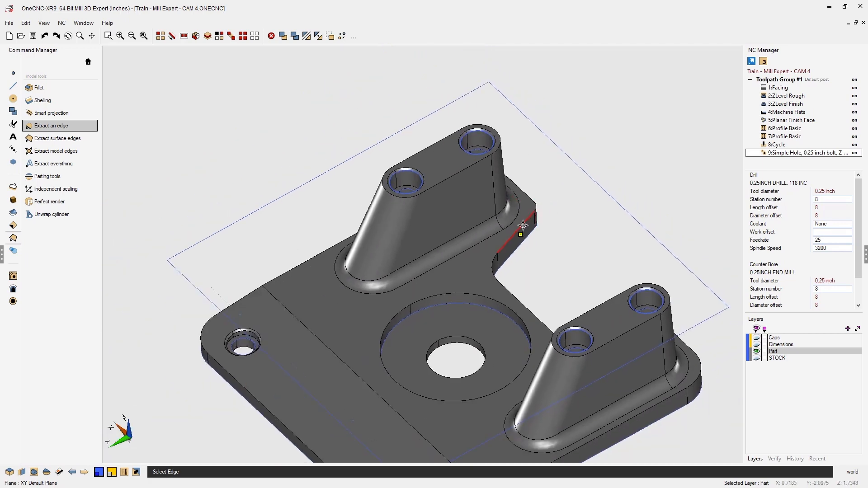
middle_click_drag(520, 232, 556, 131)
scroll(471, 192, "up", 2)
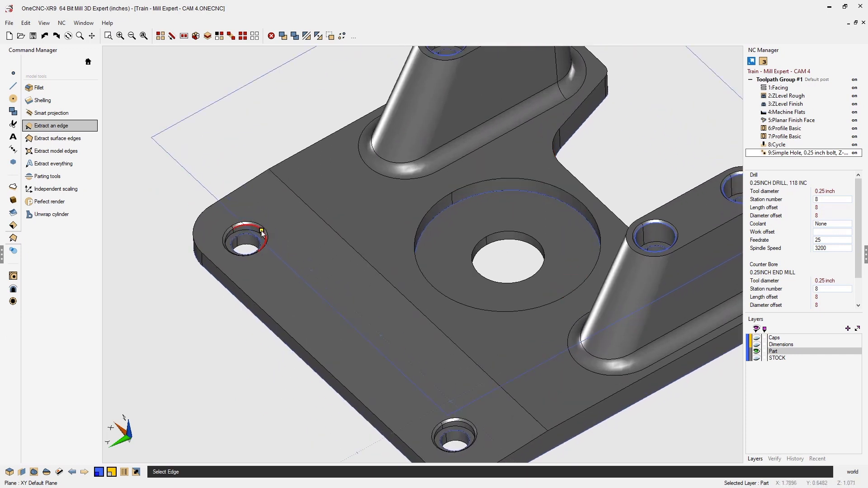
left_click(262, 233)
left_click(473, 427)
right_click(397, 263)
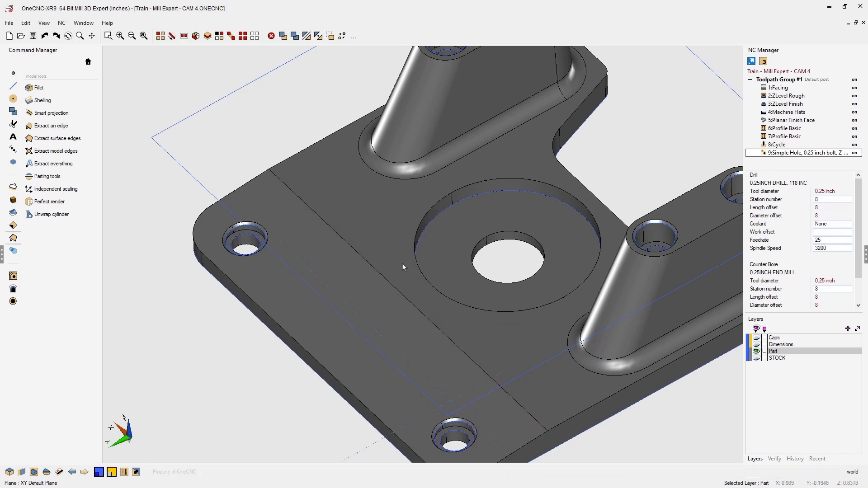
Start a Chamfer edge operation and chain the top edge of the rear boss's far hole as its first profile.
scroll(404, 264, "down", 3)
middle_click_drag(500, 227, 460, 265)
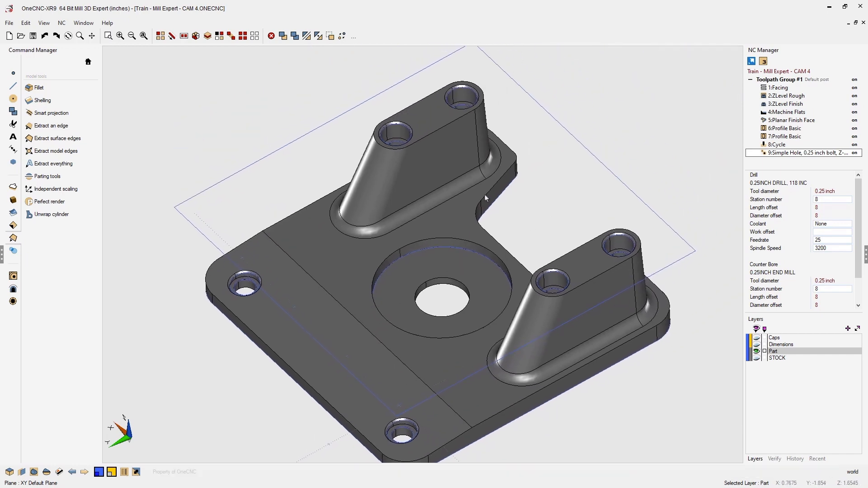
scroll(482, 188, "up", 3)
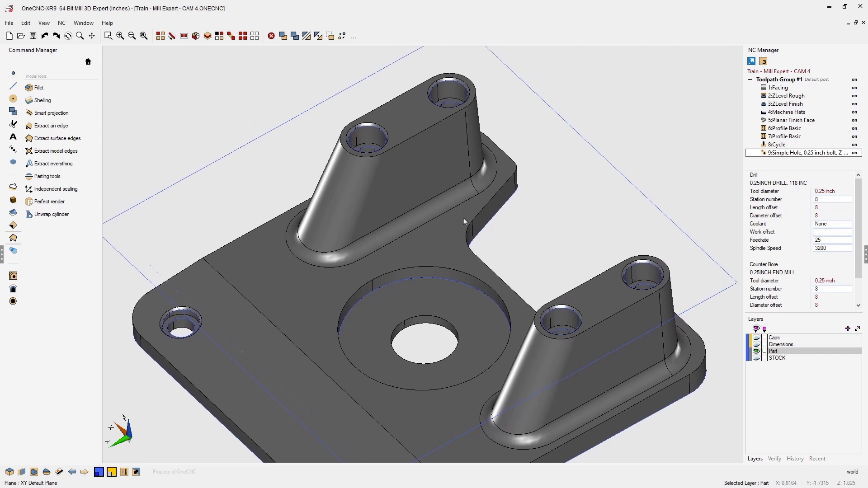
middle_click_drag(463, 218, 476, 131)
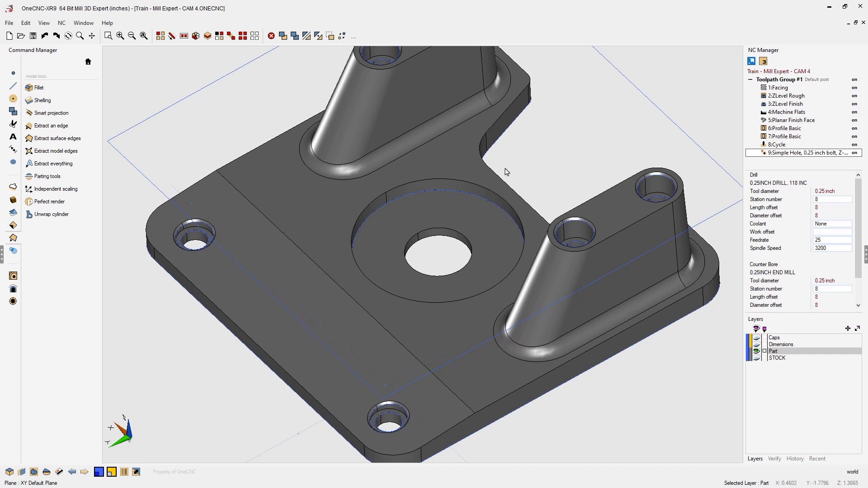
middle_click_drag(506, 171, 457, 255)
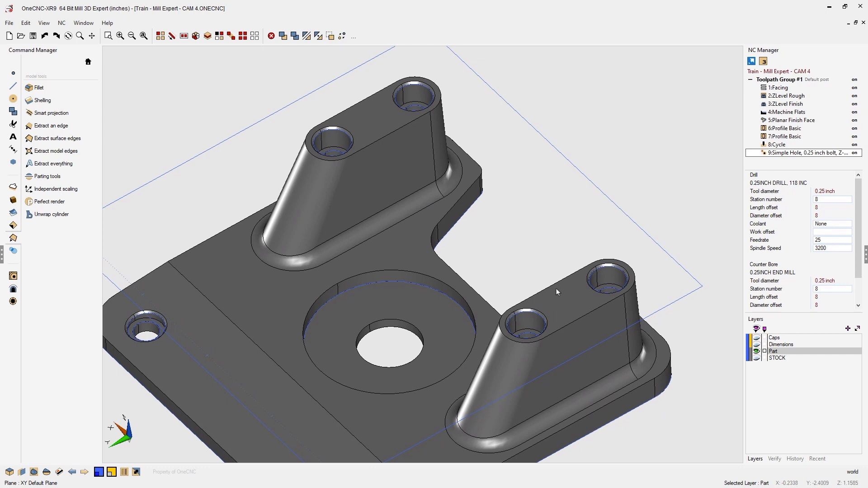
left_click(13, 275)
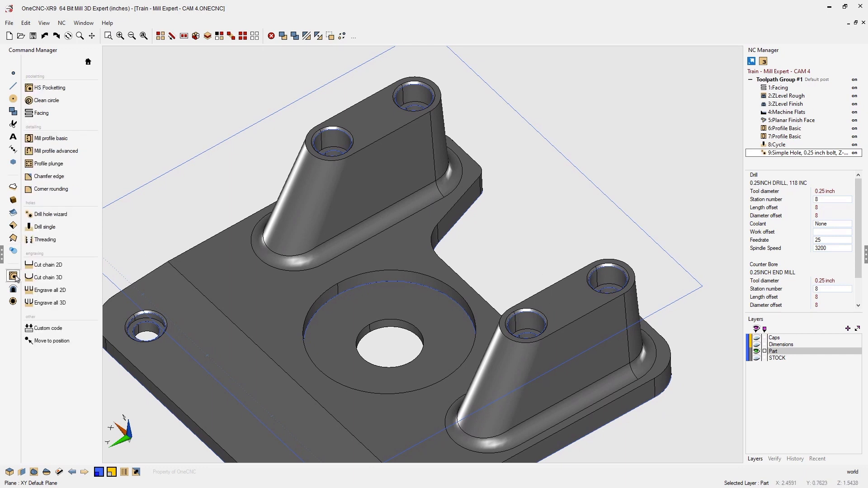
left_click(52, 178)
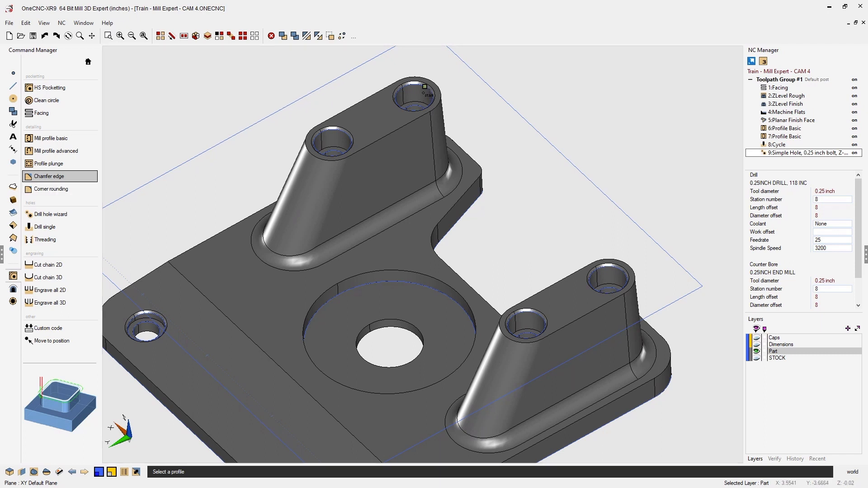
left_click(431, 94)
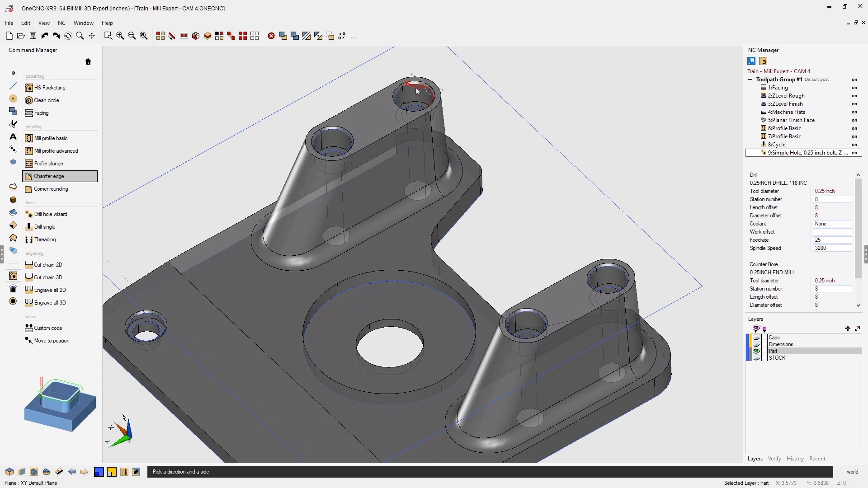
left_click(416, 88)
key("F3")
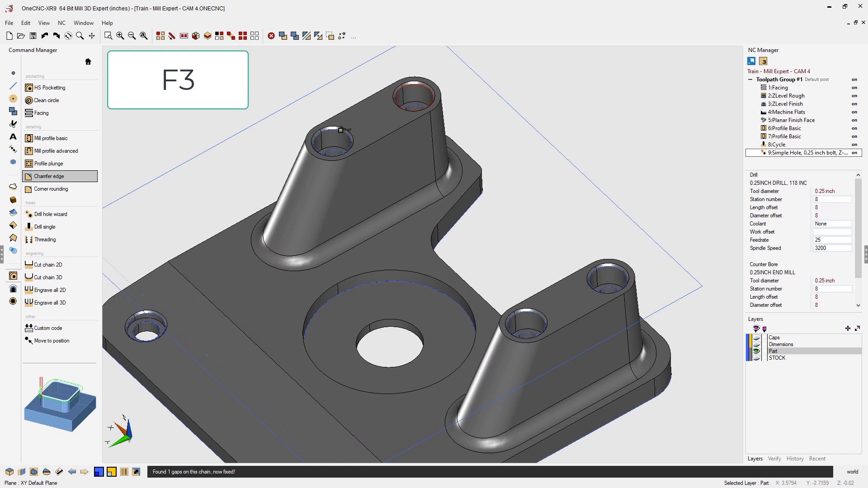
Add the top edges of the other three boss holes to the chamfer profiles and finish the selection.
left_click(339, 134)
left_click(340, 135)
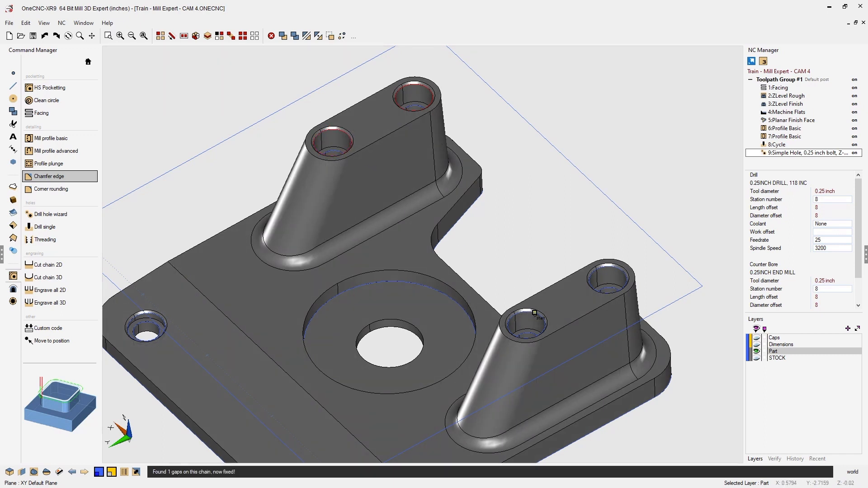
left_click(533, 315)
left_click(533, 316)
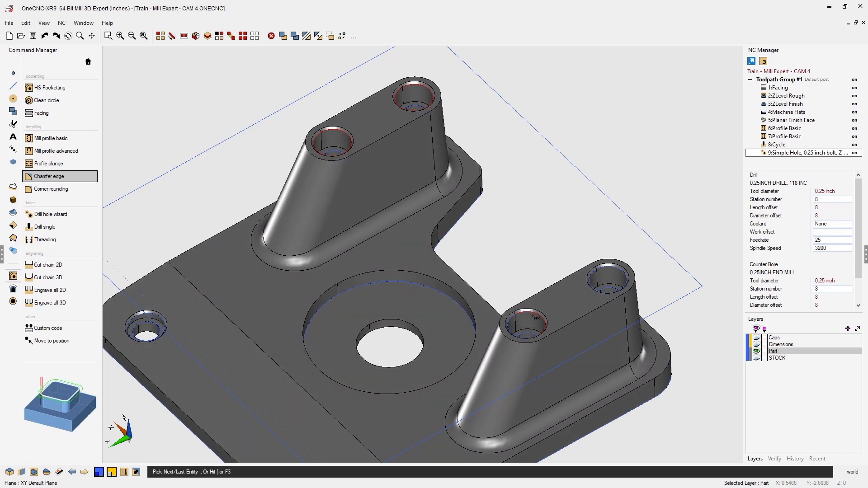
left_click(617, 274)
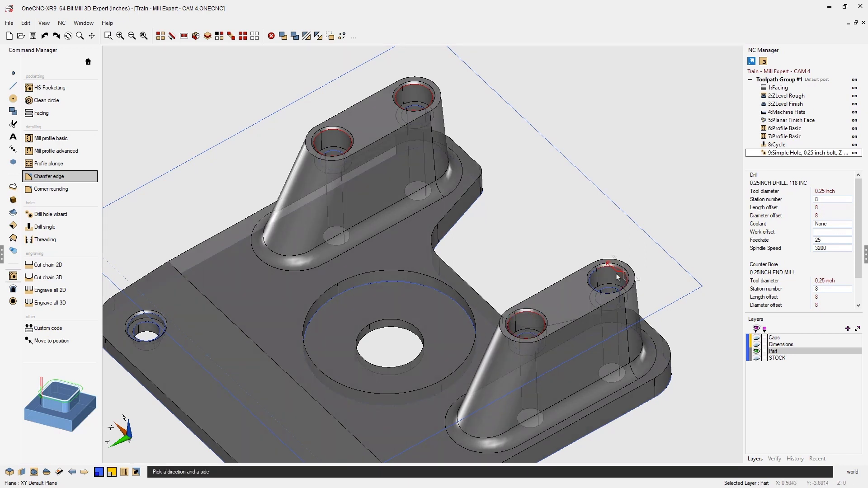
left_click(615, 273)
left_click(615, 272)
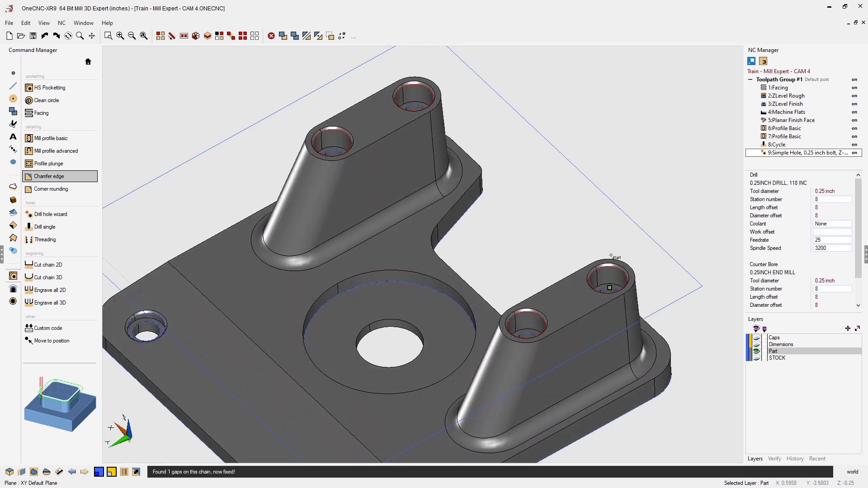
right_click(625, 159)
Set the chamfer tool number to 9, spindle speed to 3900 and feedrate to 25.
left_click_drag(469, 95, 363, 59)
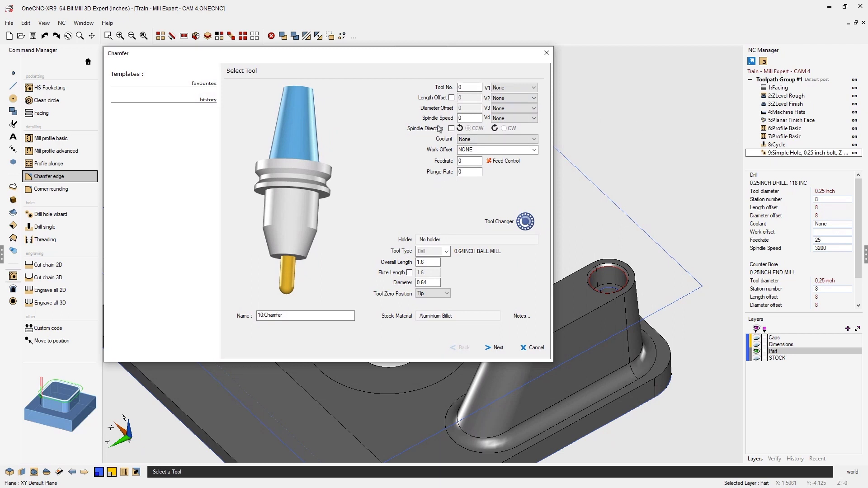
double_click(460, 87)
type("9")
double_click(461, 118)
double_click(461, 161)
double_click(460, 163)
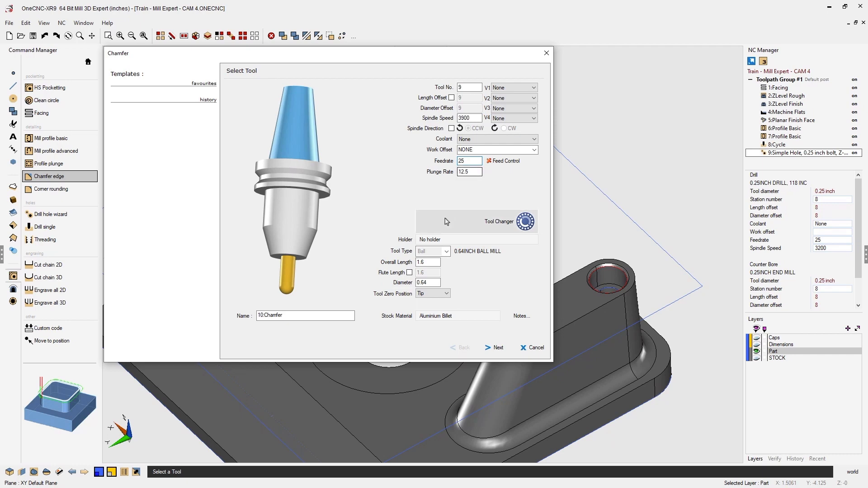
Assign the 0.5 INCH SIDELOCK holder and set the tool type to Chamfer.
left_click(446, 244)
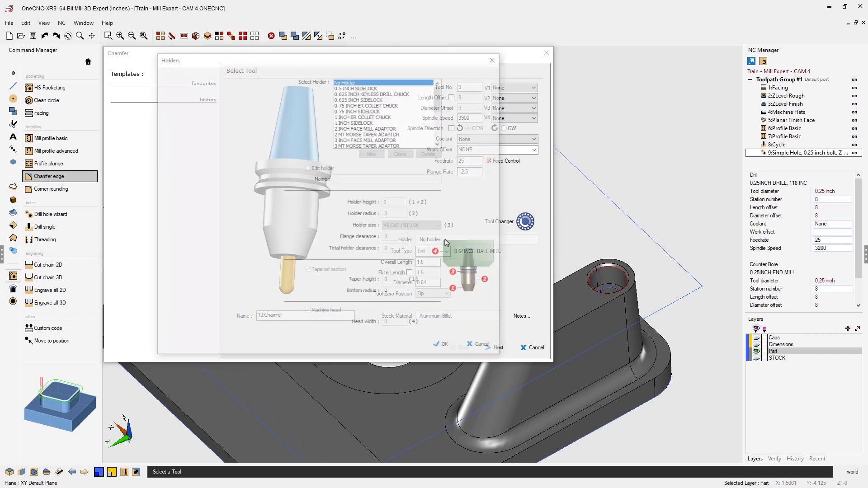
left_click(361, 88)
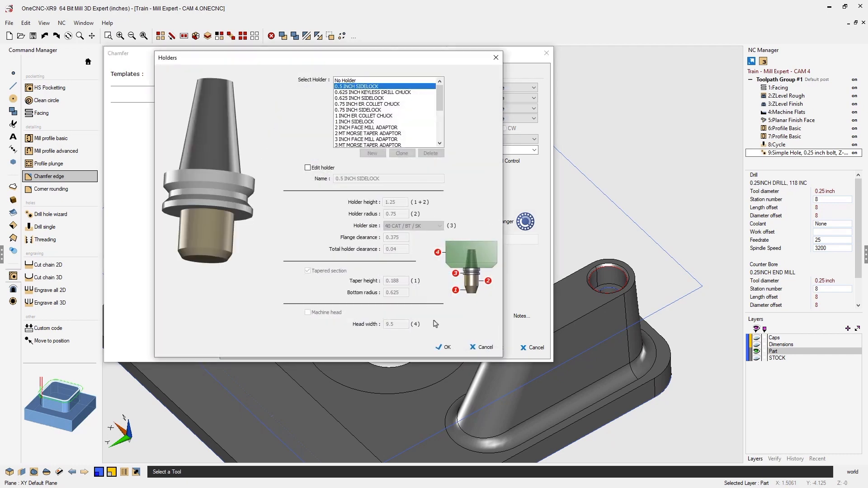
left_click(443, 347)
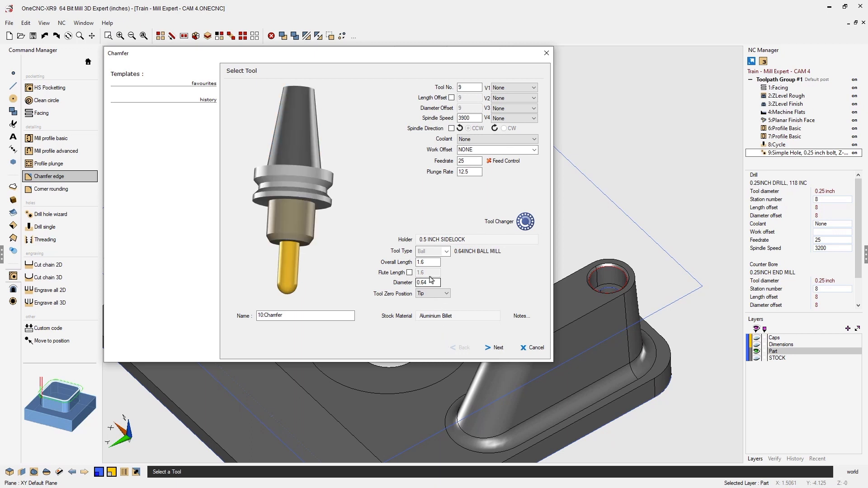
left_click(446, 251)
left_click(438, 332)
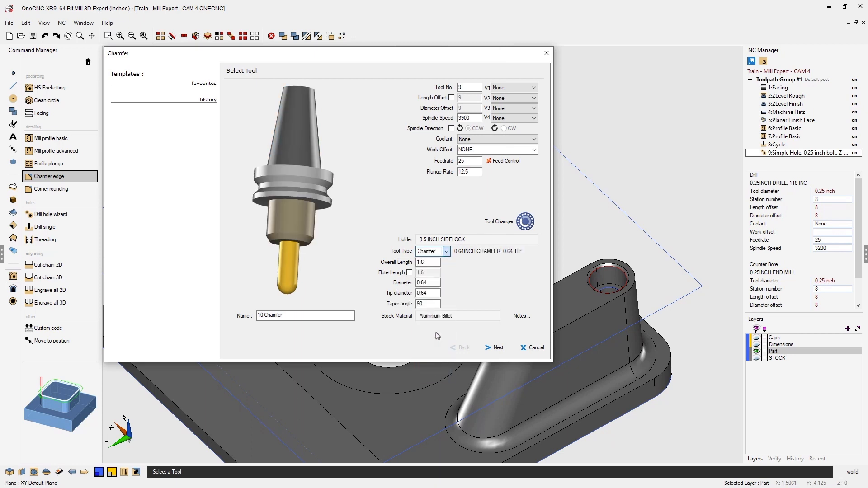
Set the chamfer tool's overall length to 1.5 and enable a separate flute length of 0.5.
left_click(433, 263)
left_click_drag(433, 264, 413, 265)
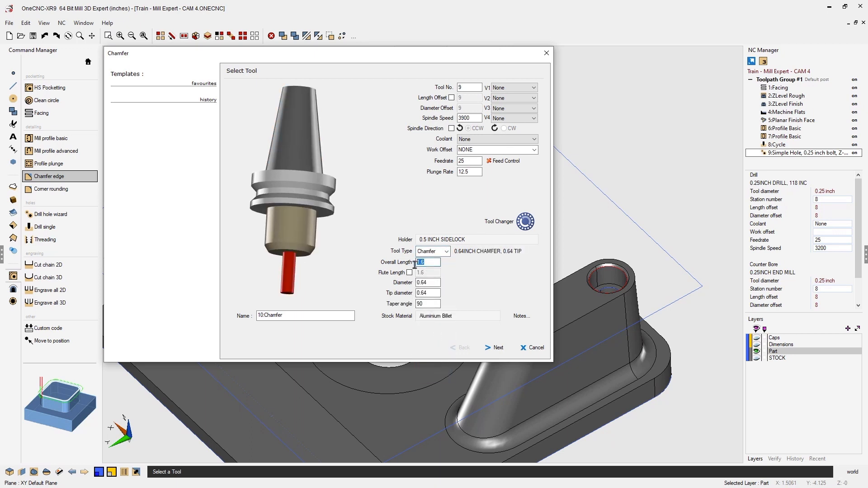
type("1")
left_click(410, 273)
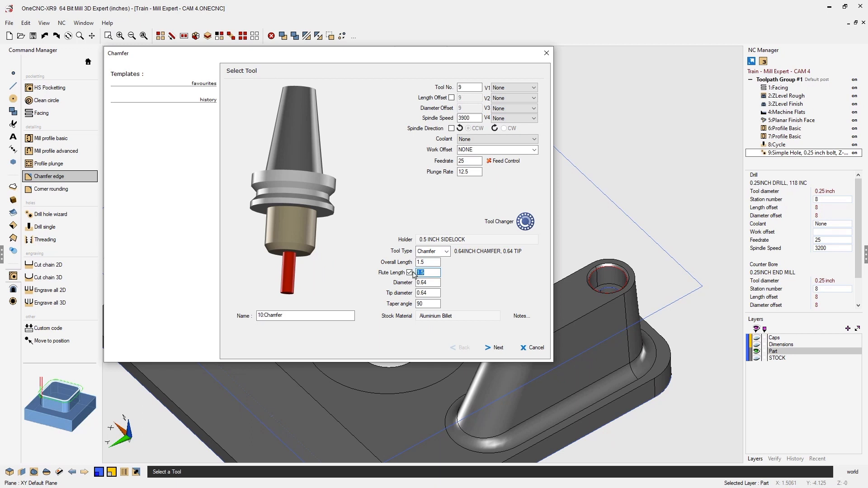
type(".5")
Set the chamfer tool's diameter to 0.5, tip diameter to 0.01 and taper angle to 45.
key("Tab")
type(".5")
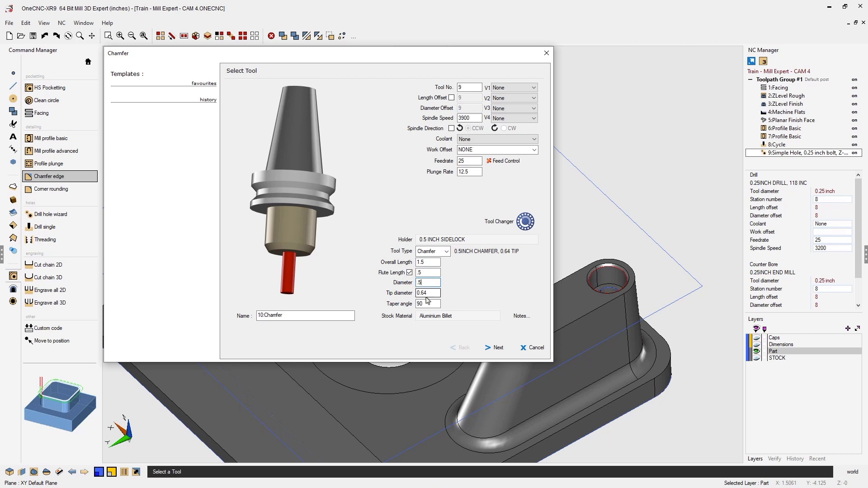
key("Tab")
type("0")
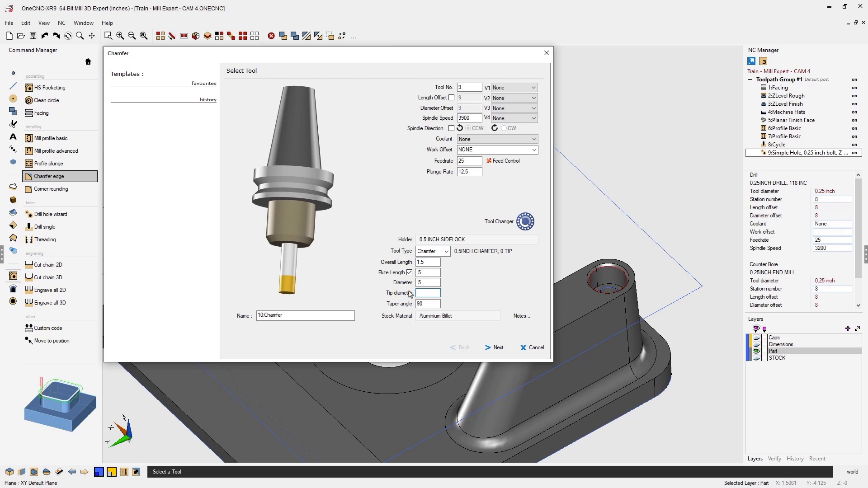
type("01")
left_click_drag(424, 304, 416, 305)
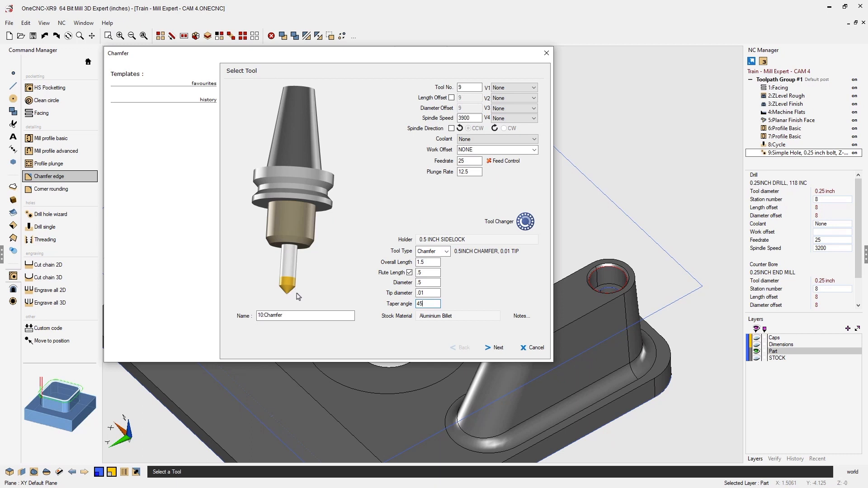
Keep the default clearances, set the chamfer's geometry position to 2.Bottom and its width to 0.02.
left_click(497, 348)
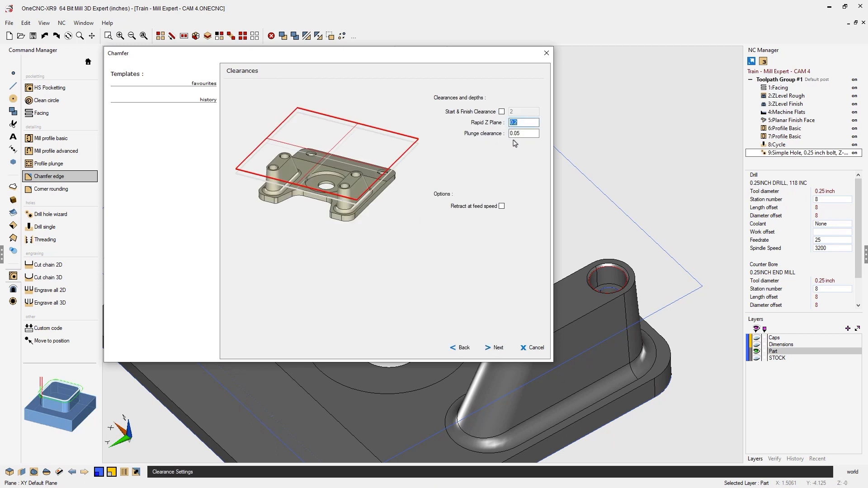
left_click(498, 348)
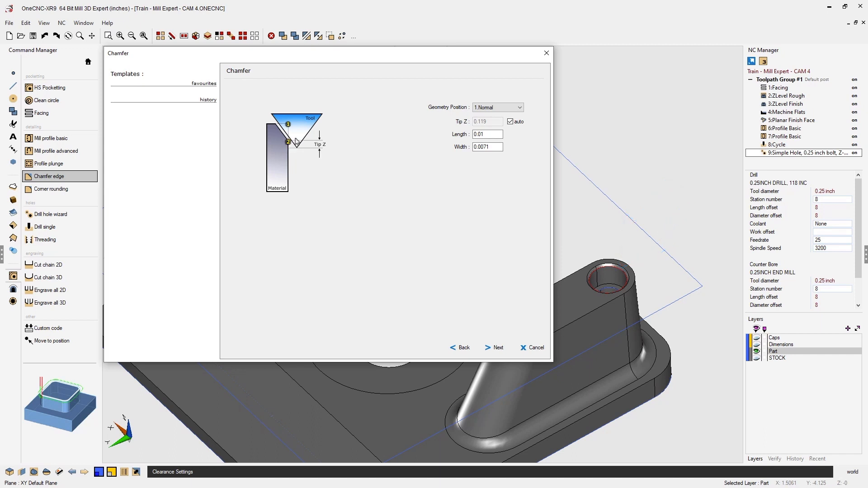
left_click(483, 108)
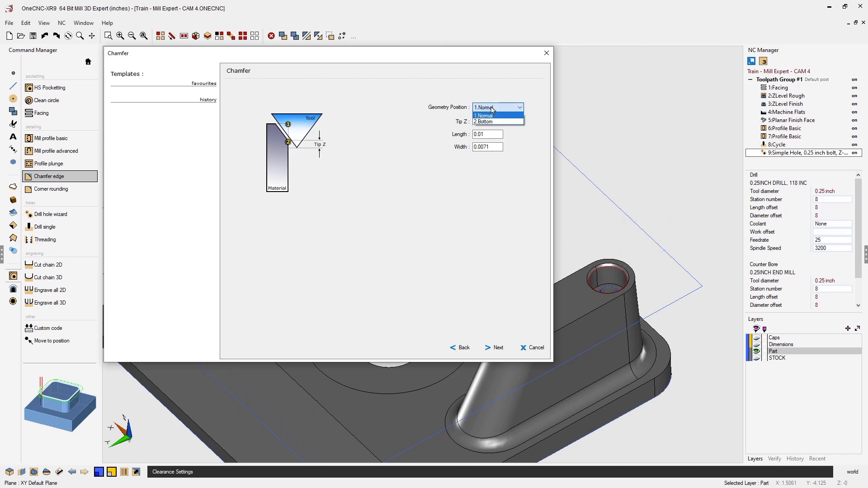
left_click(492, 122)
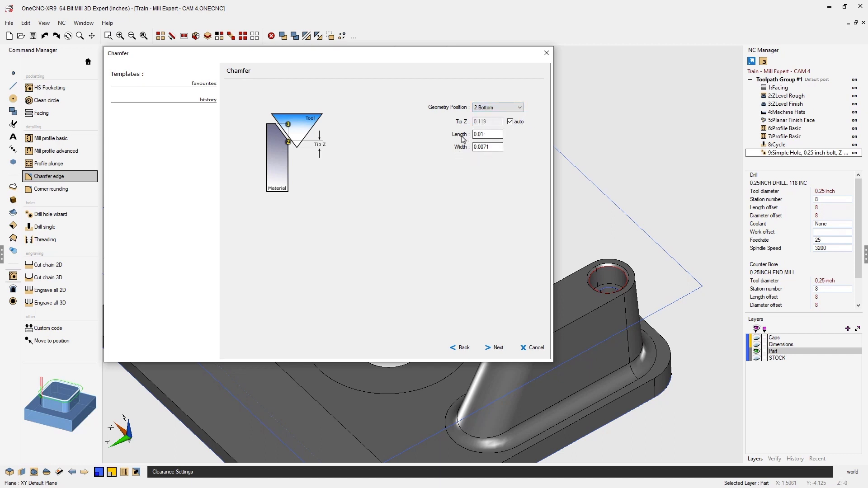
left_click(495, 148)
left_click_drag(494, 148, 474, 149)
type(".02")
left_click(498, 349)
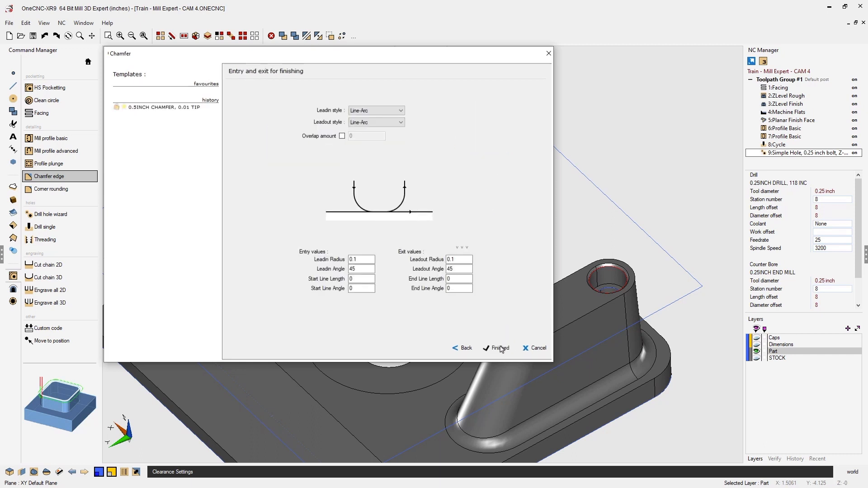
Set the chamfer's lead-in radius to 0.02 and lead-in angle to 90, and finish the operation.
left_click(360, 259)
type(".02")
left_click(354, 269)
type("90")
left_click(497, 349)
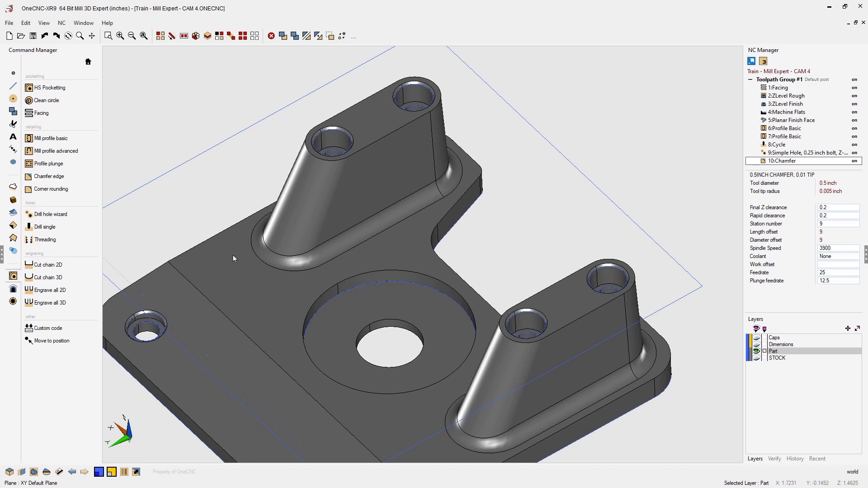
Examine the plate's chamfered holes and review the 10:Chamfer operation's geometry position, length and width without changing them.
middle_click_drag(321, 311, 406, 168)
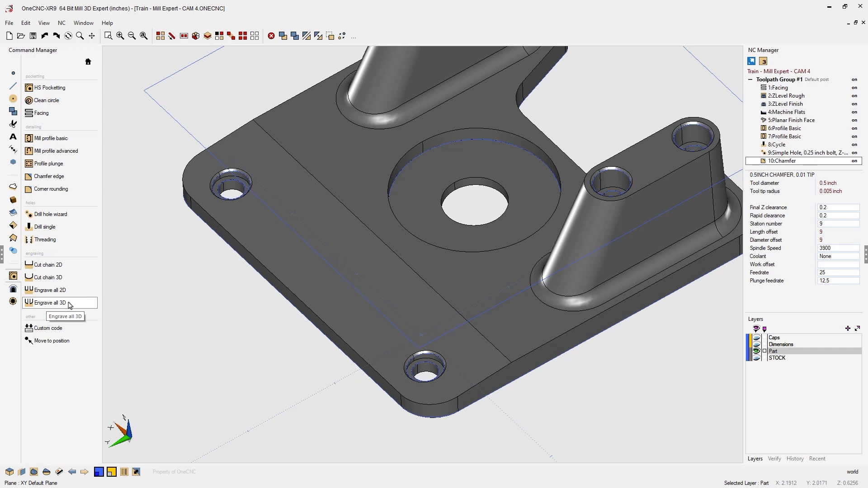
scroll(228, 195, "up", 4)
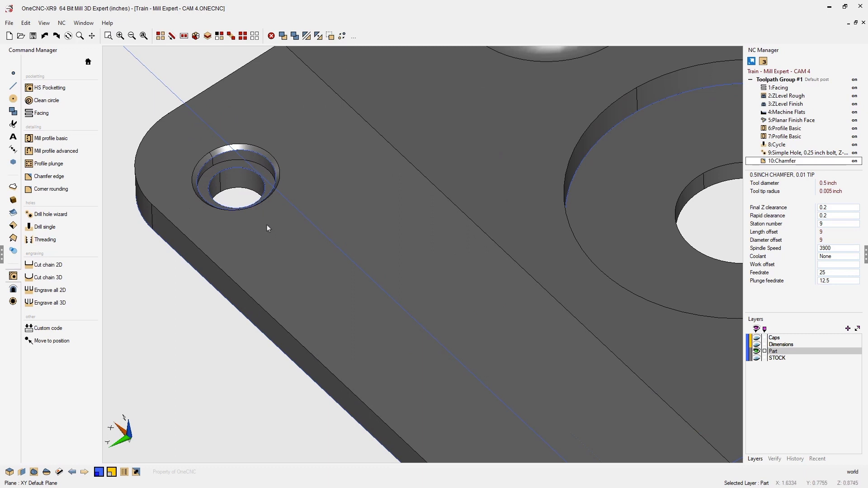
scroll(266, 224, "down", 5)
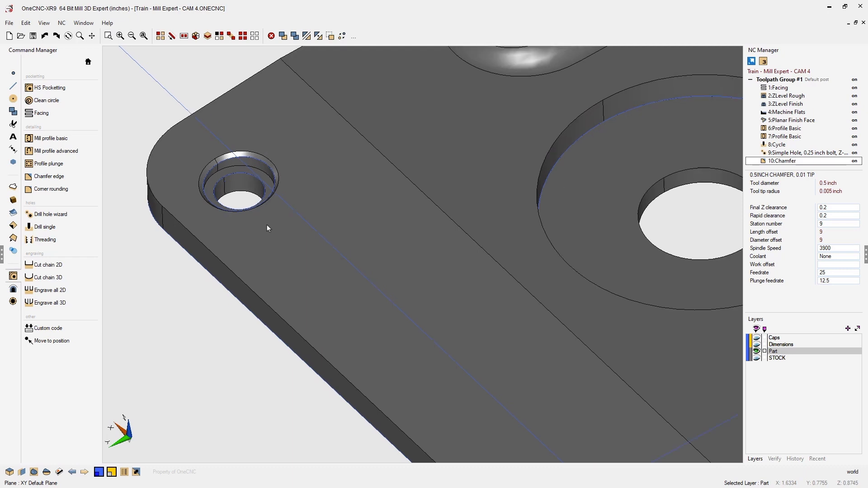
middle_click_drag(340, 232, 305, 229)
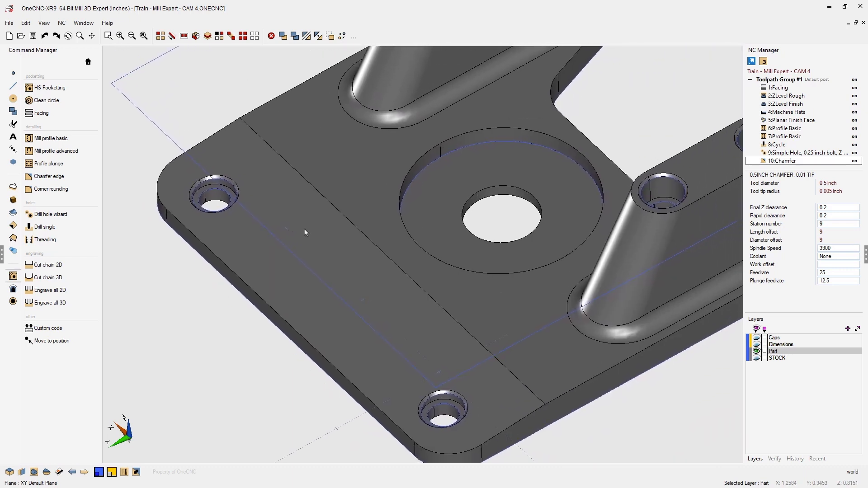
right_click(780, 162)
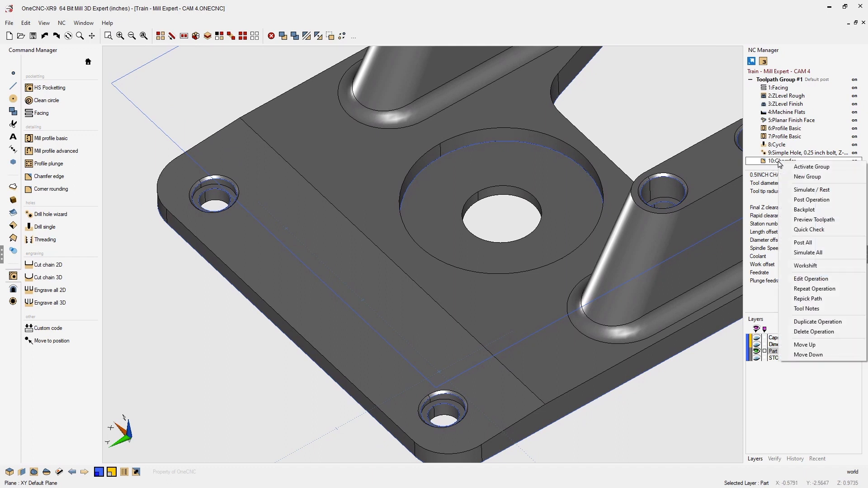
left_click(811, 277)
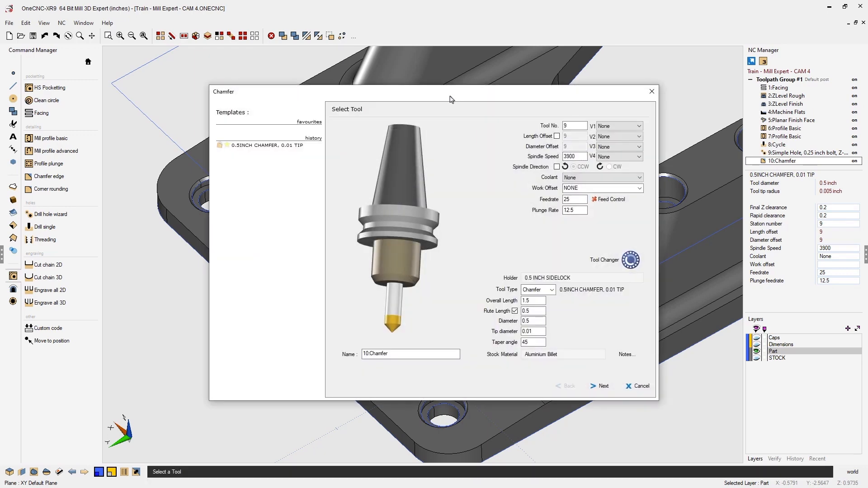
left_click_drag(449, 99, 345, 58)
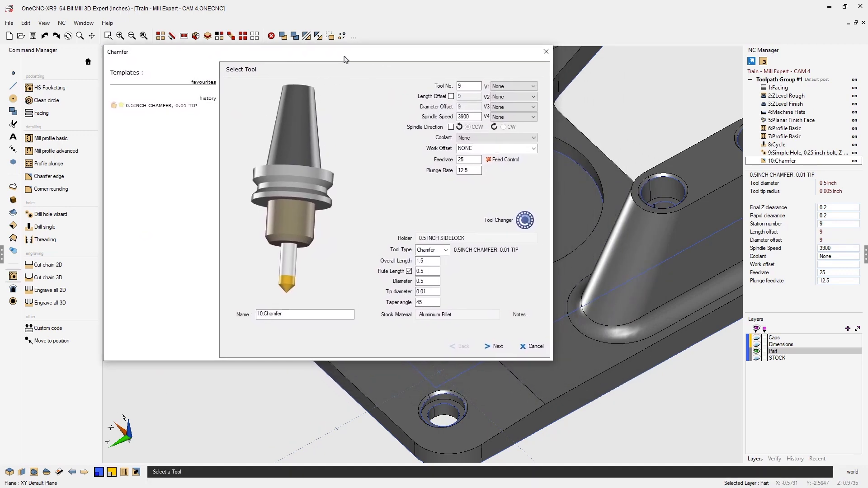
left_click(497, 347)
left_click(499, 347)
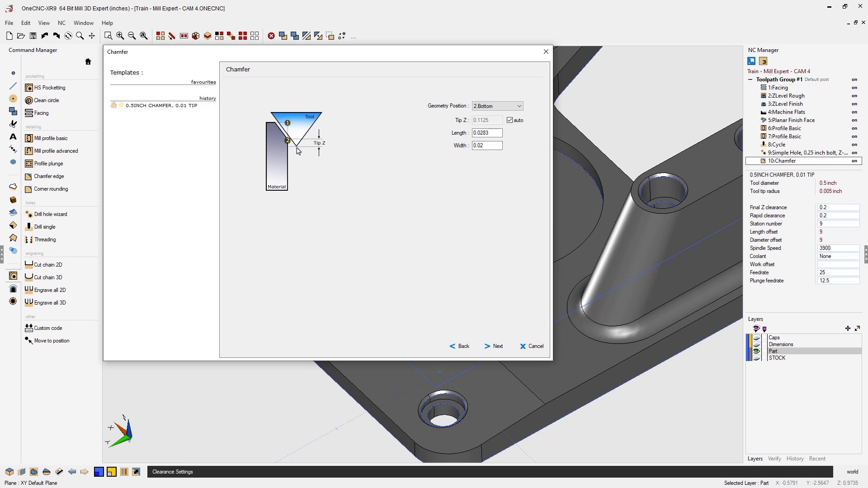
left_click(528, 347)
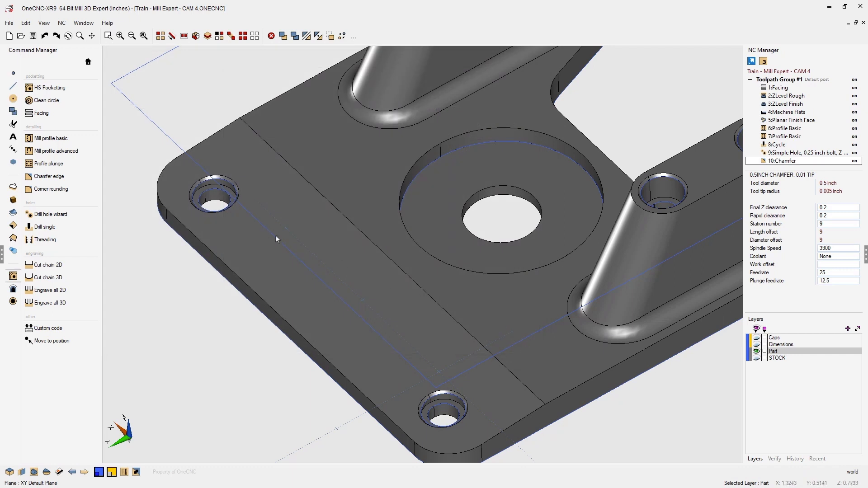
Set the drawing colour to green and select the second line thickness.
left_click(99, 472)
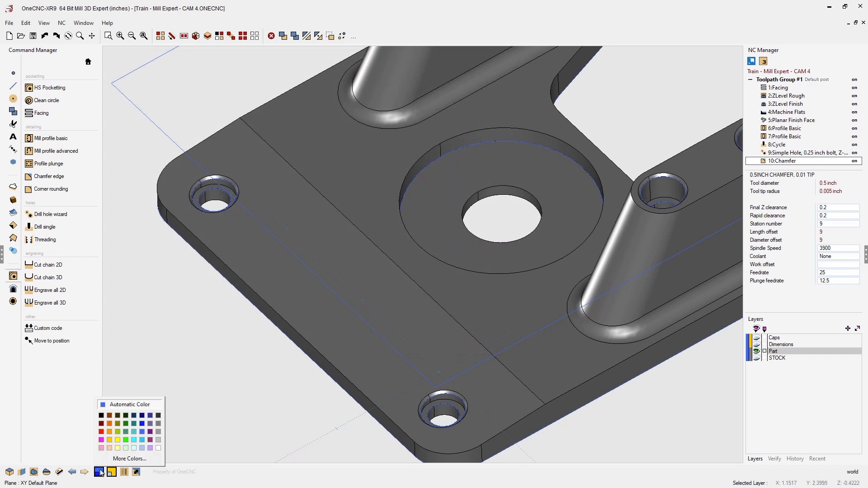
left_click(126, 433)
left_click(124, 472)
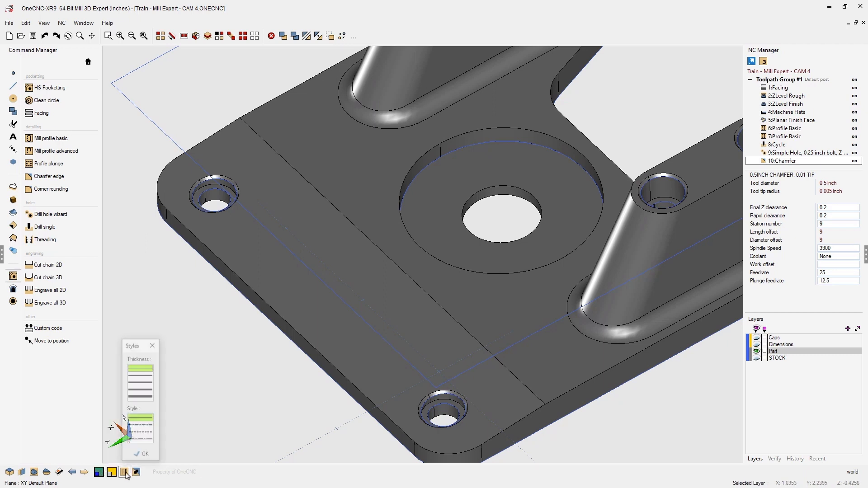
left_click(143, 376)
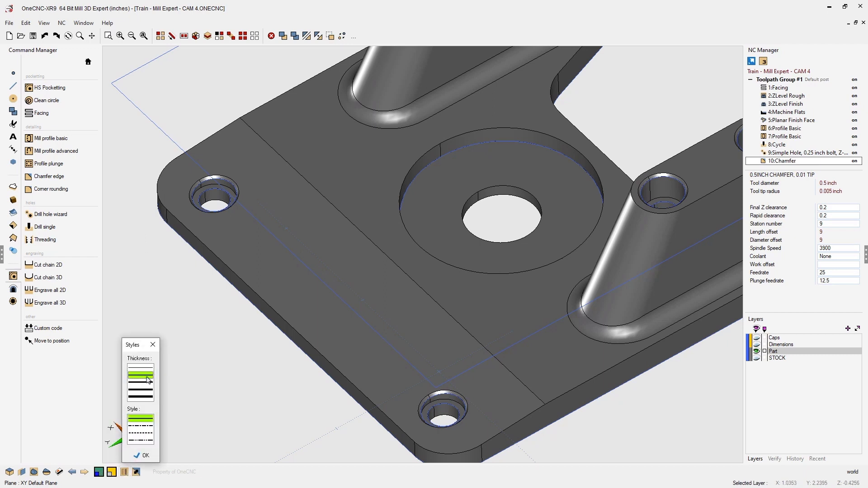
left_click(153, 345)
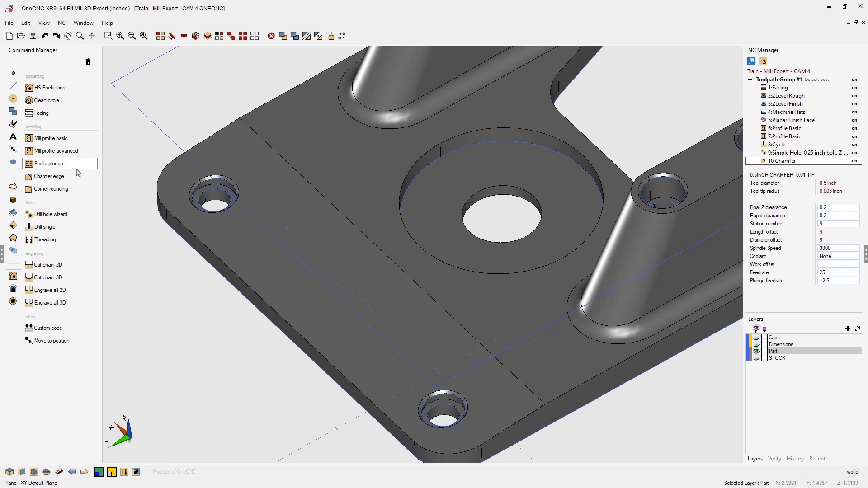
Create an advanced offset of 0.02 with zero depth inside the chamfer's lower edge on the first corner hole of the plate.
left_click(13, 163)
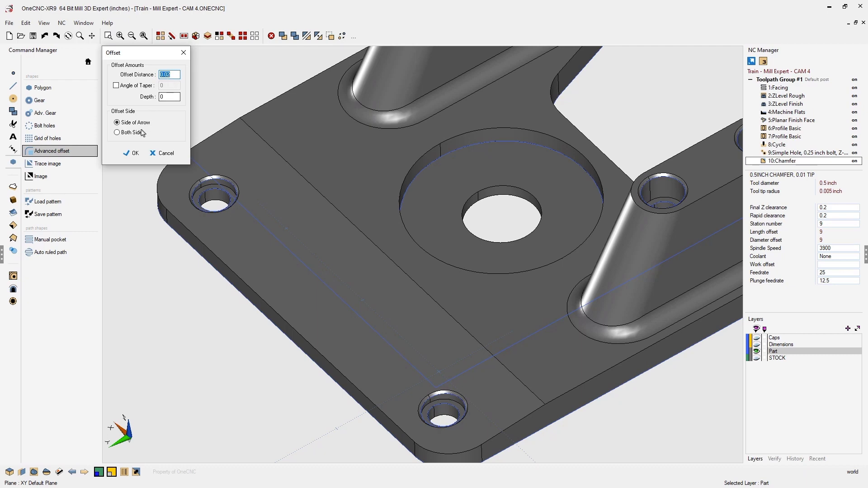
left_click(132, 153)
scroll(230, 197, "up", 2)
scroll(230, 197, "up", 3)
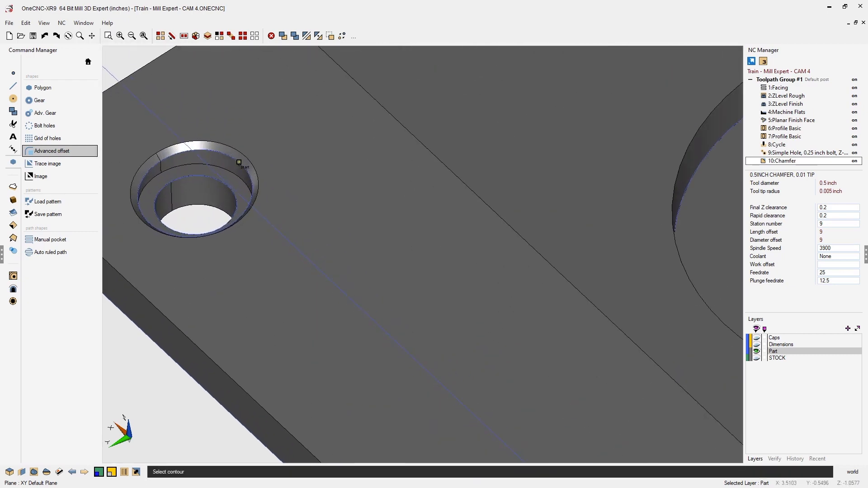
left_click(239, 163)
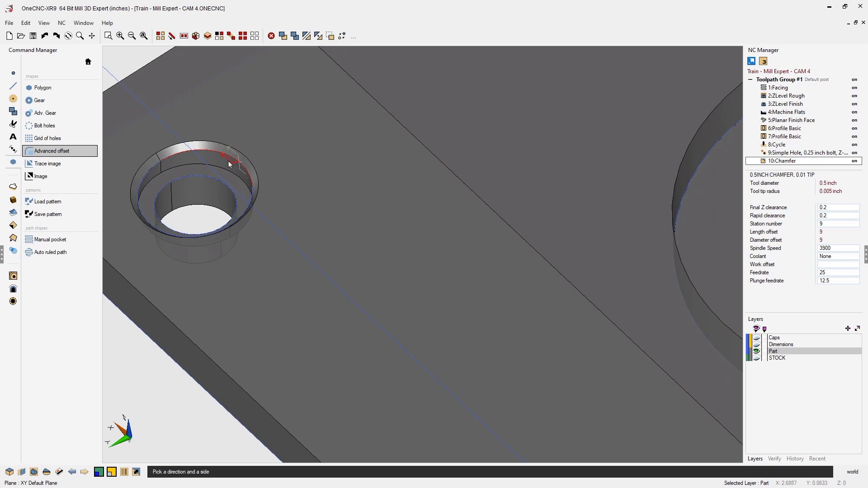
left_click(229, 164)
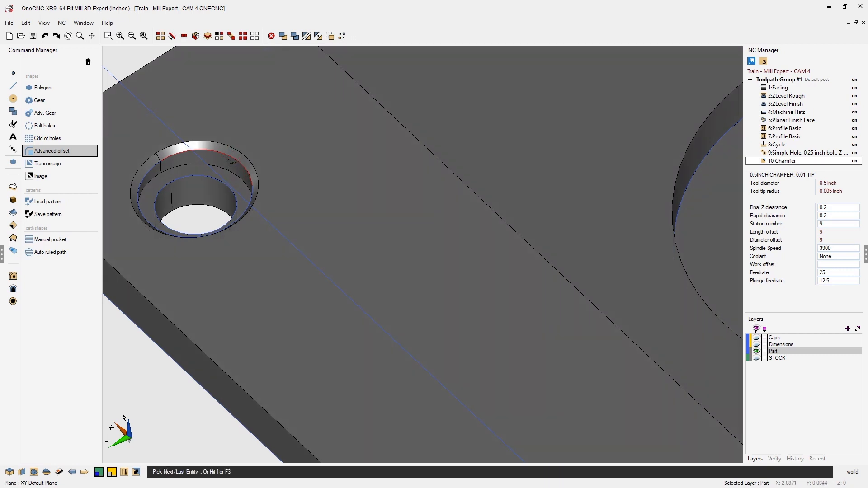
key("F3")
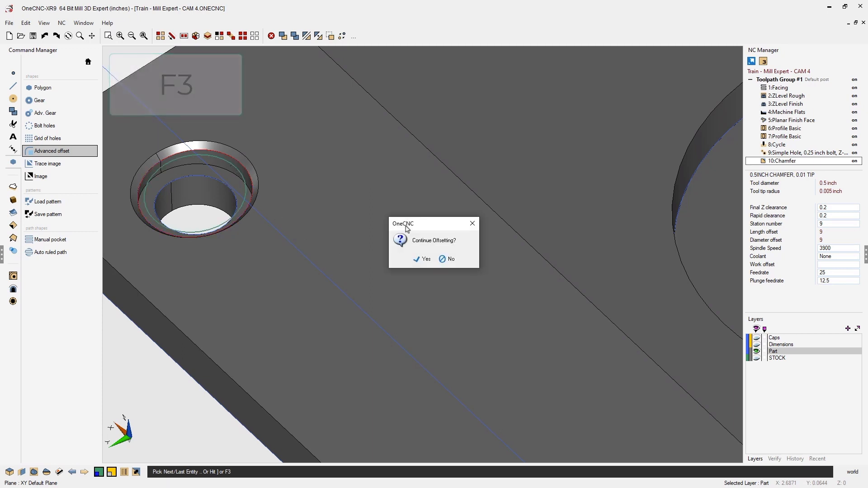
left_click(445, 261)
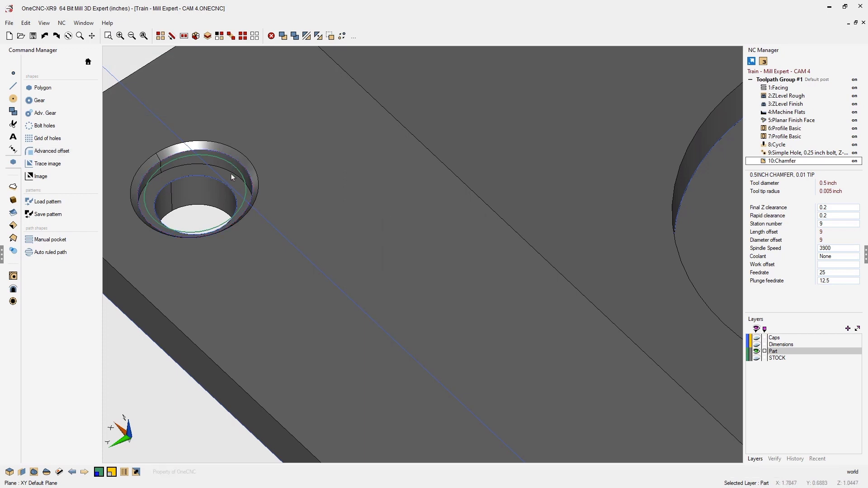
Create the same 0.02 inward advanced offset from the chamfer's lower edge on the plate's other corner hole.
scroll(376, 302, "down", 3)
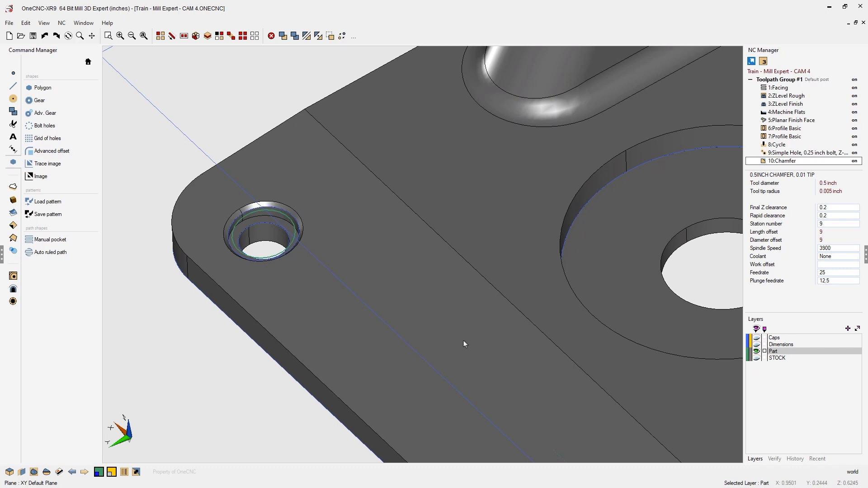
middle_click_drag(463, 343, 230, 62)
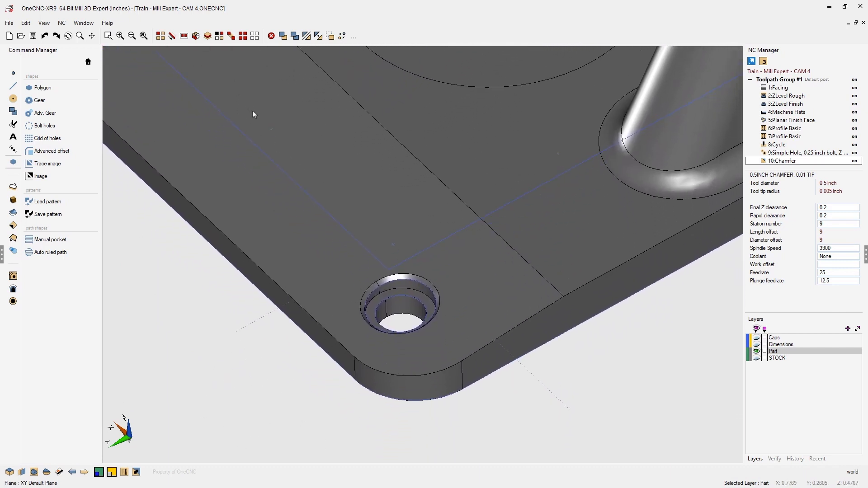
left_click(71, 152)
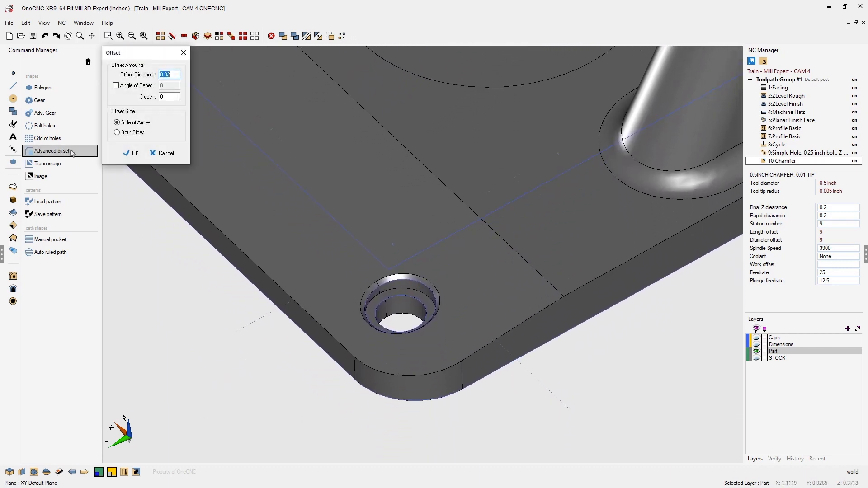
left_click(132, 154)
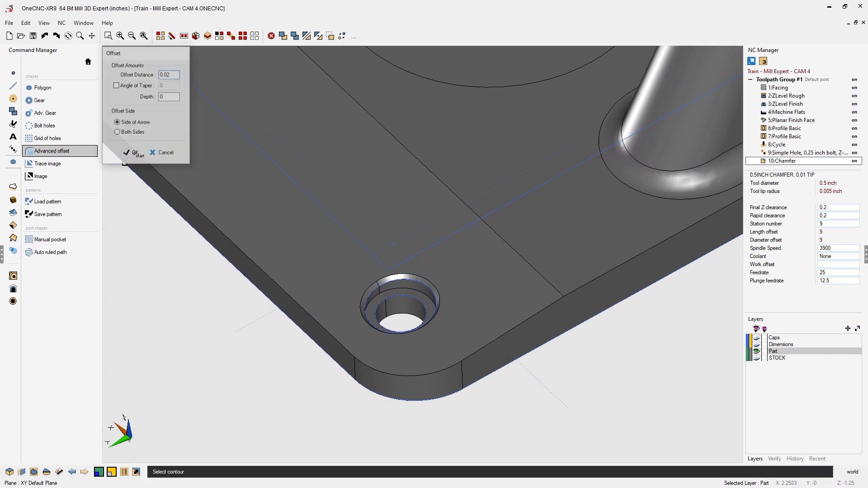
left_click(431, 289)
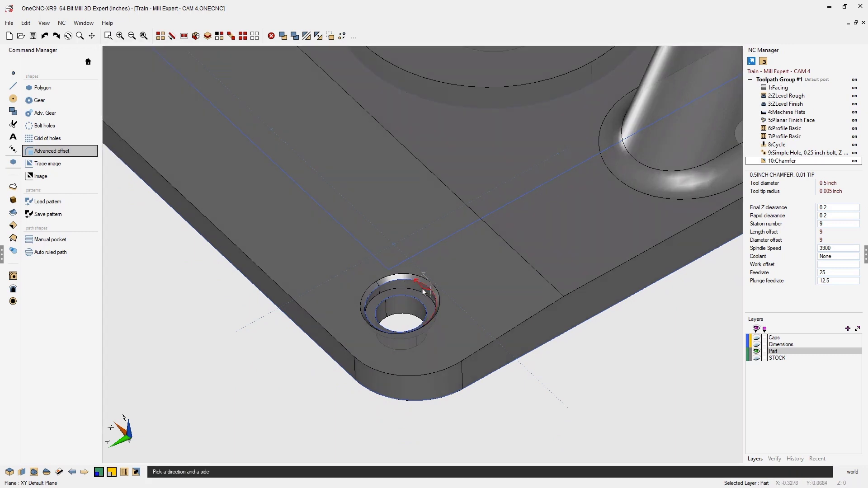
left_click(424, 292)
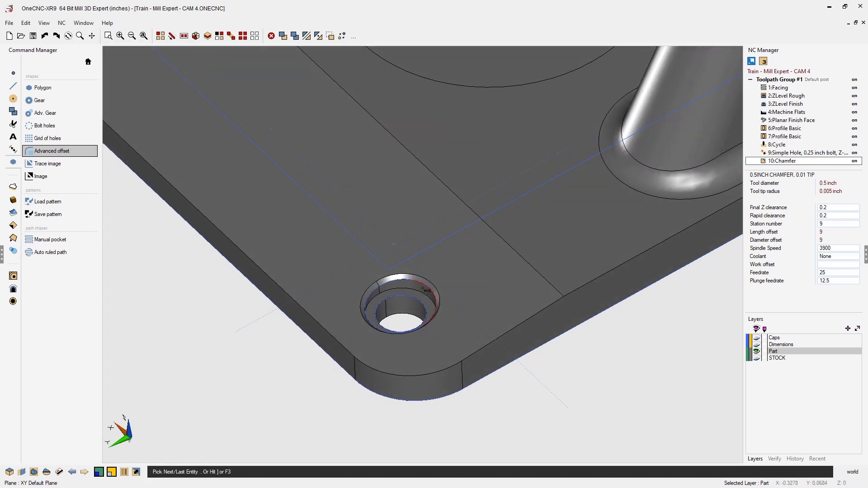
key("F3")
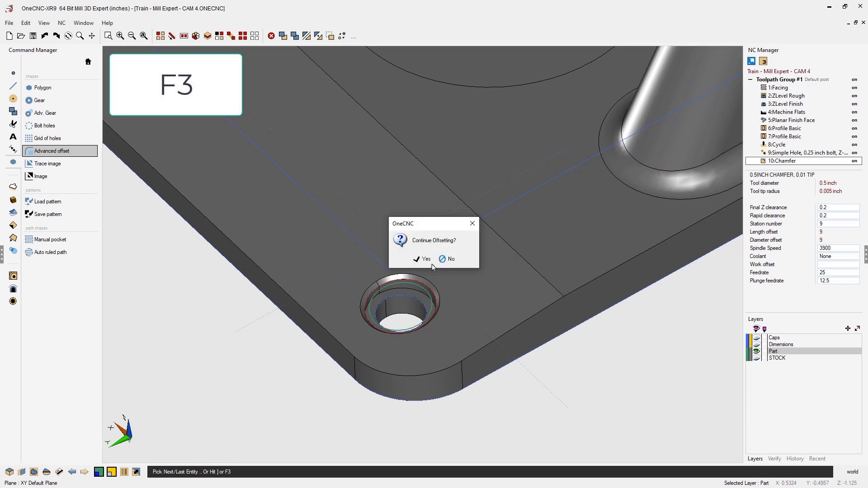
left_click(451, 260)
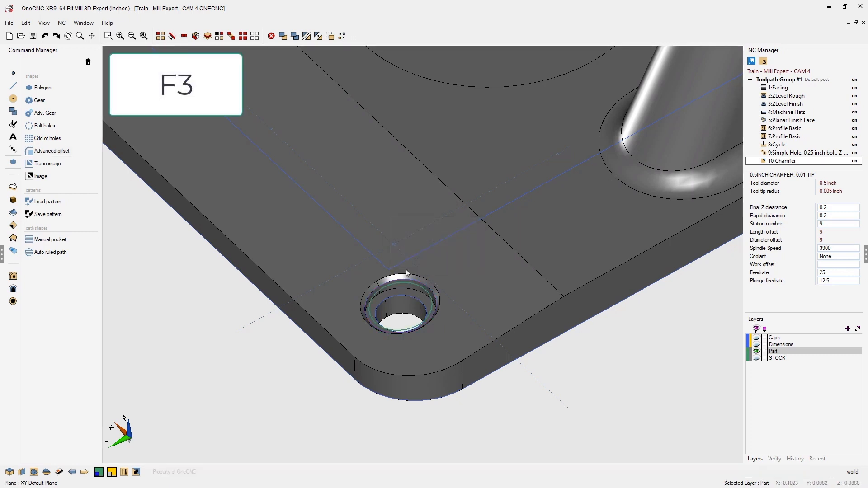
scroll(338, 255, "down", 2)
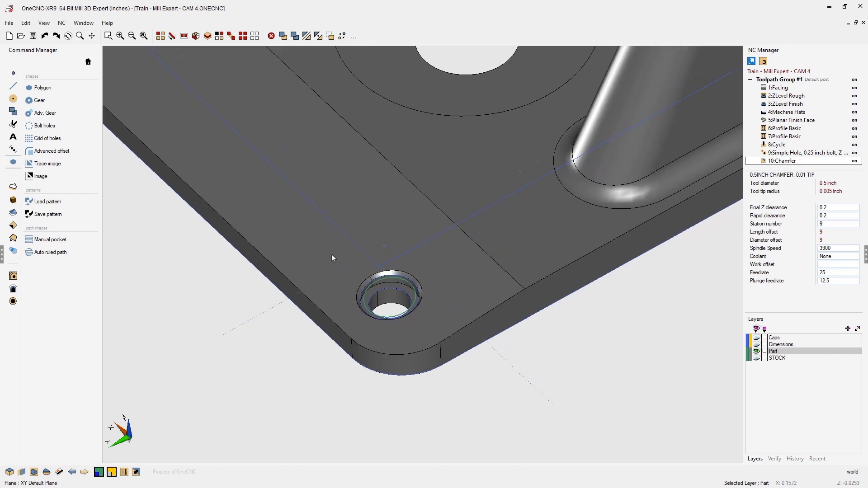
middle_click_drag(327, 244, 449, 341)
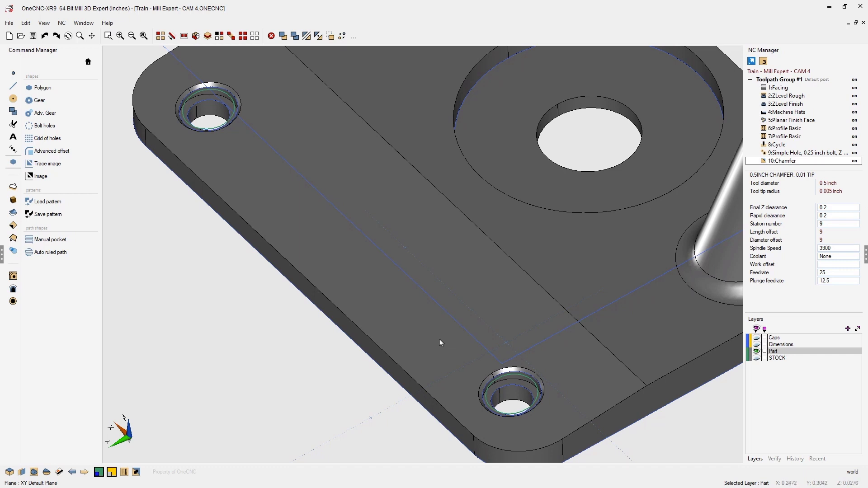
Select the two green offset circles by colour and move them by a Z increment of -0.02.
left_click(220, 37)
left_click(144, 74)
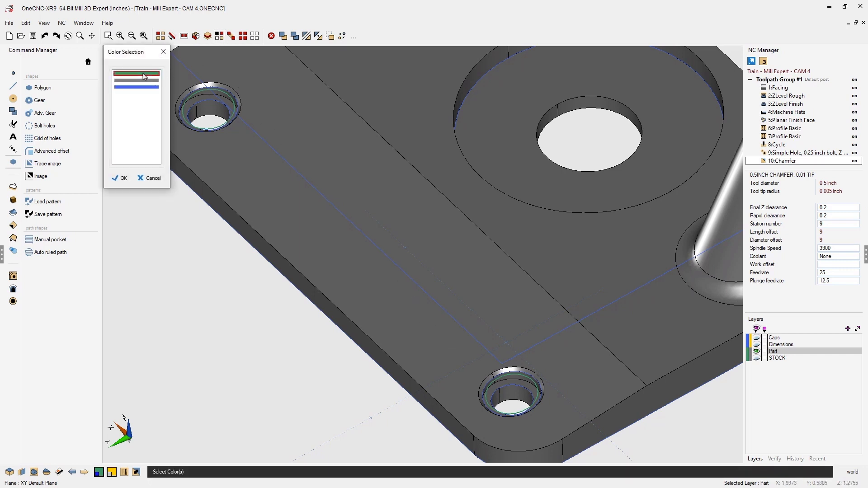
left_click(120, 178)
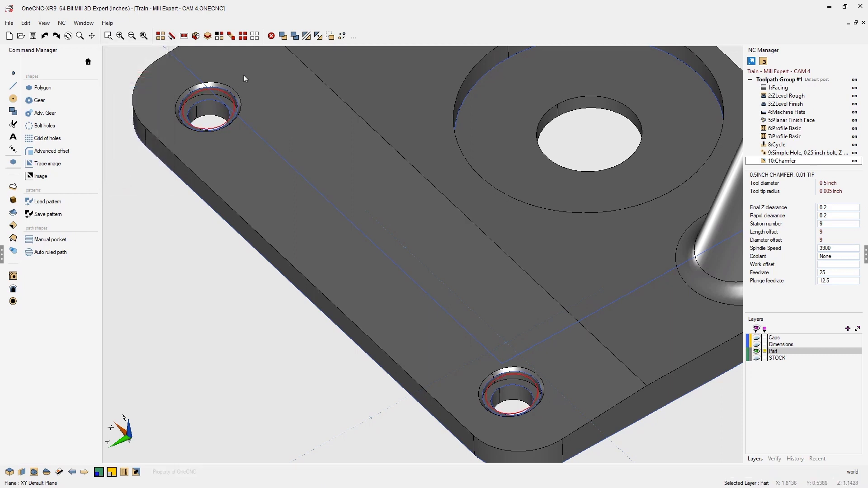
left_click(283, 36)
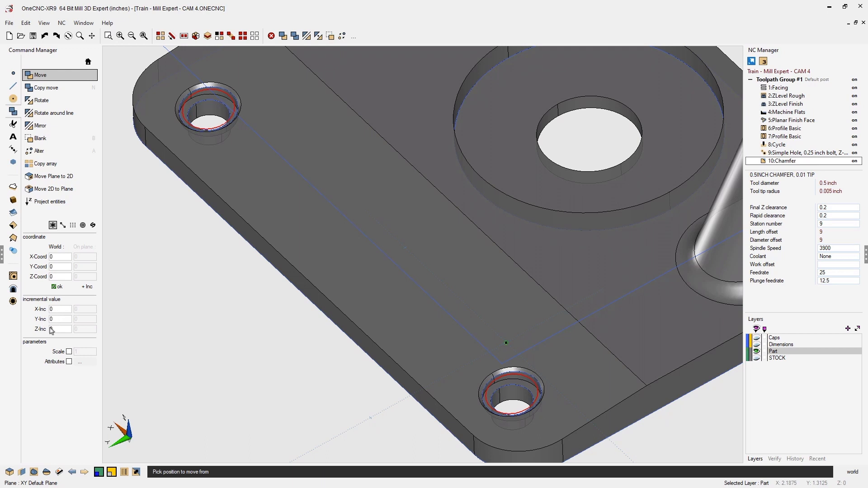
left_click(88, 289)
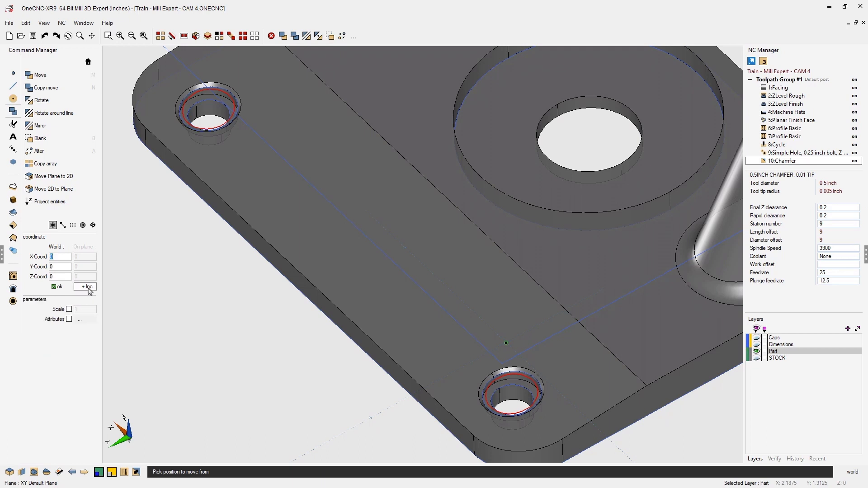
left_click(88, 287)
left_click(57, 331)
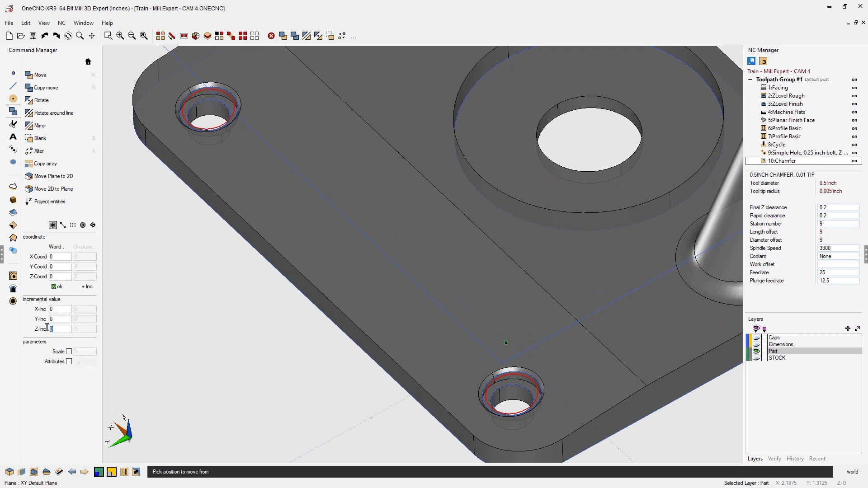
type("-.02")
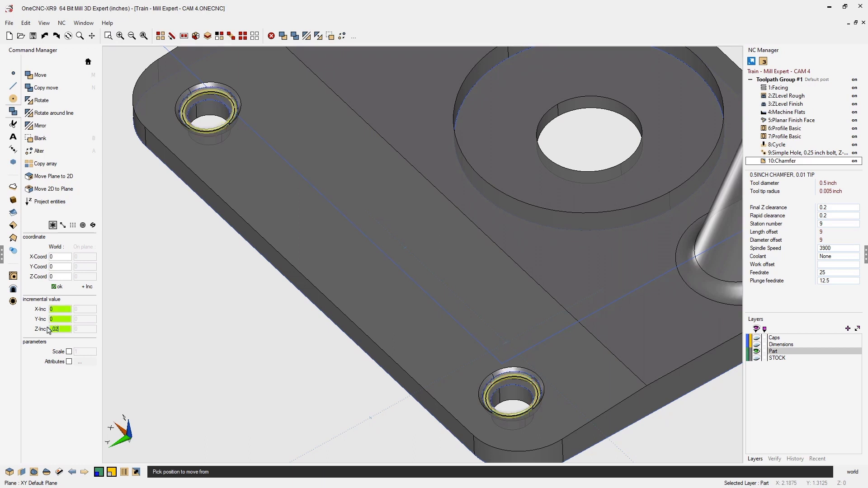
left_click(55, 287)
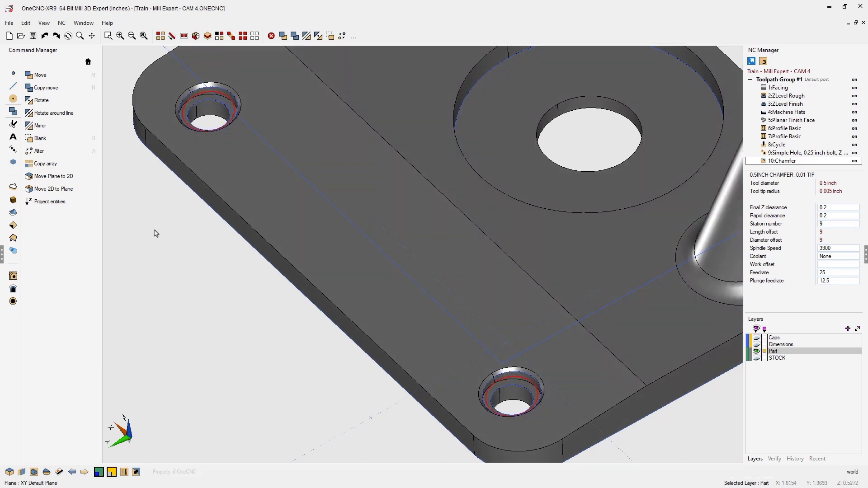
left_click(254, 36)
Select all grey and blue entities by colour and blank them, leaving only the green offset circles displayed.
middle_click_drag(208, 122, 232, 203)
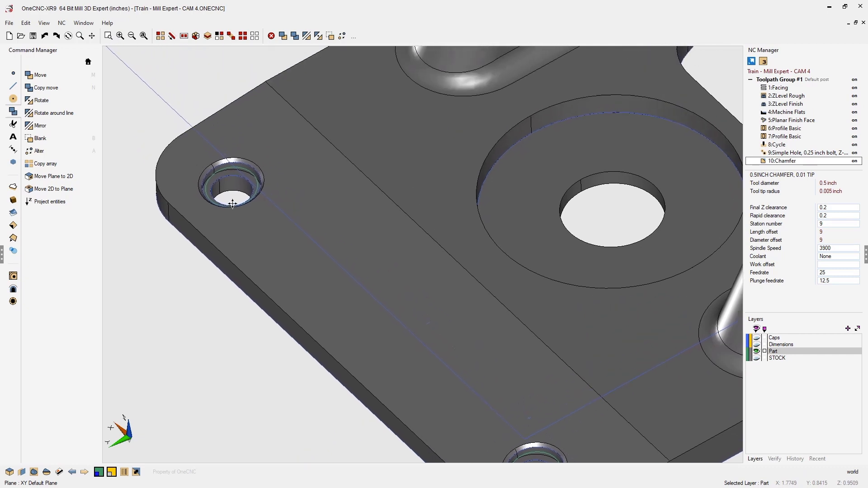
scroll(233, 203, "up", 5)
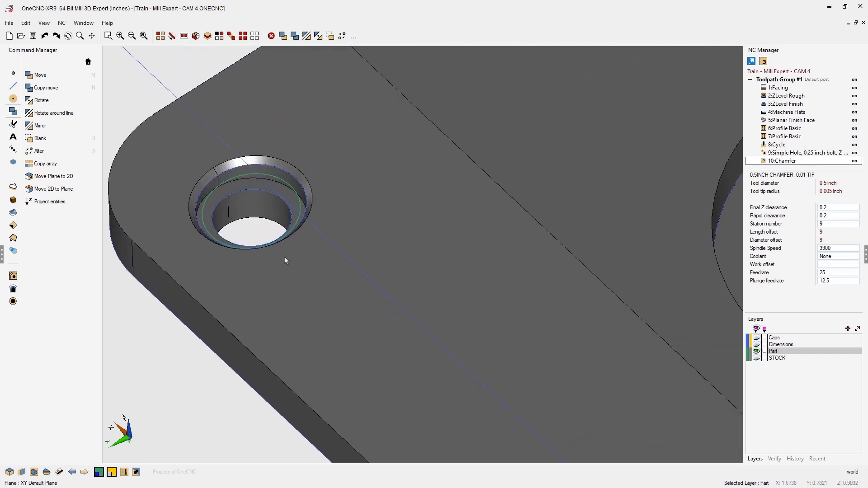
scroll(284, 257, "down", 6)
middle_click_drag(344, 280, 315, 214)
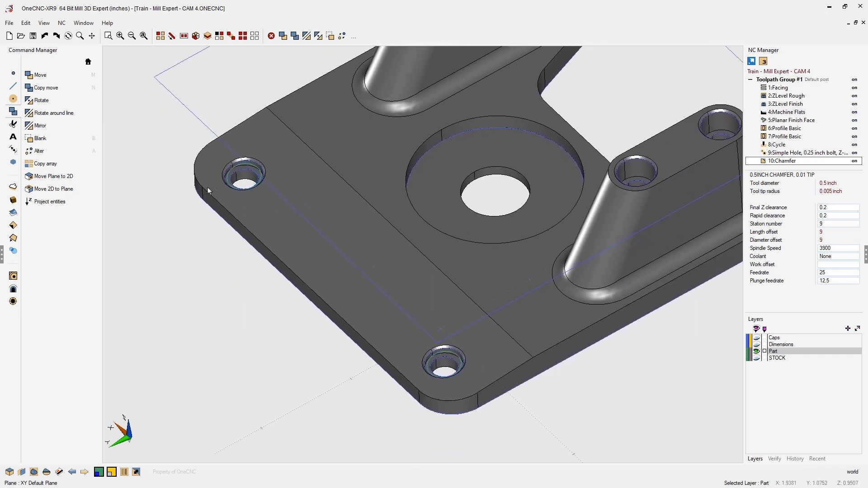
left_click(14, 276)
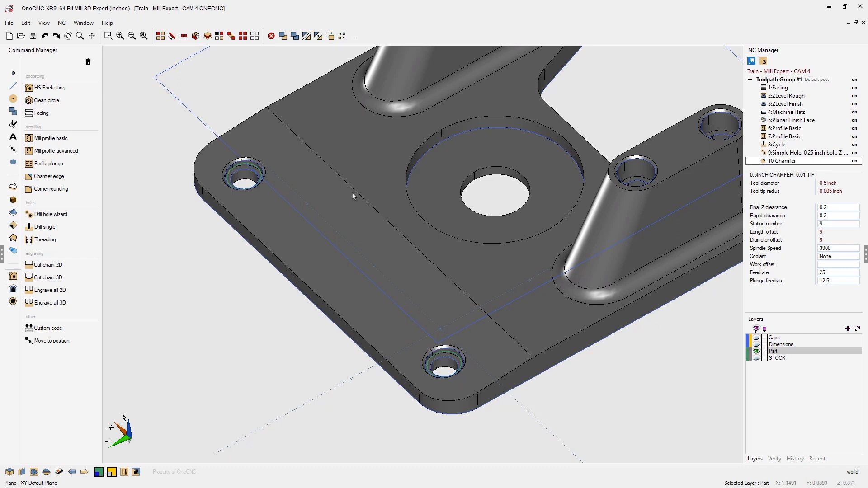
left_click(218, 36)
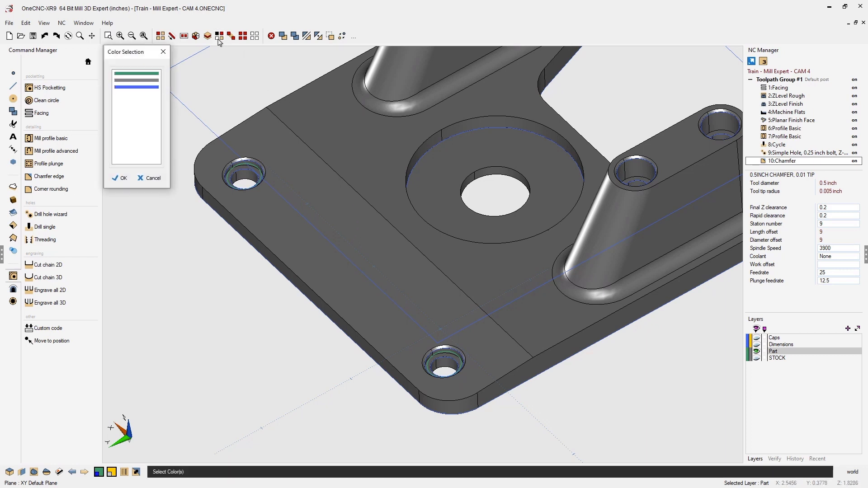
left_click(142, 81)
left_click(140, 87)
left_click(122, 178)
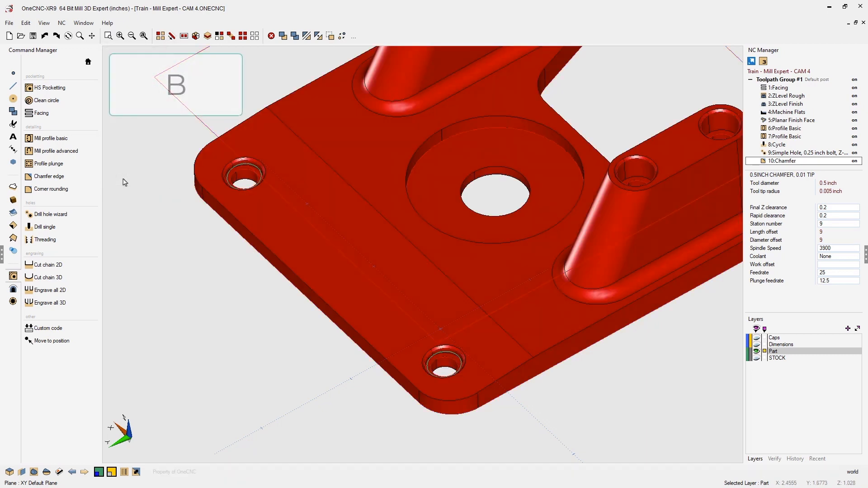
key("b")
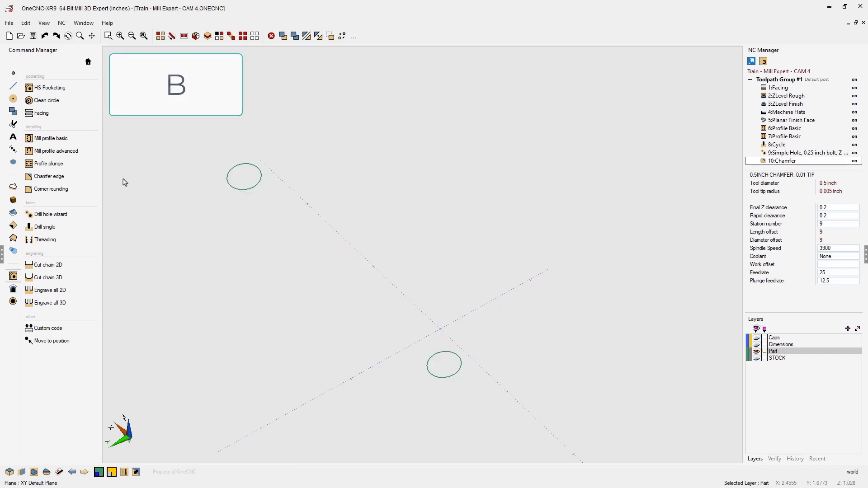
middle_click_drag(320, 206, 394, 178)
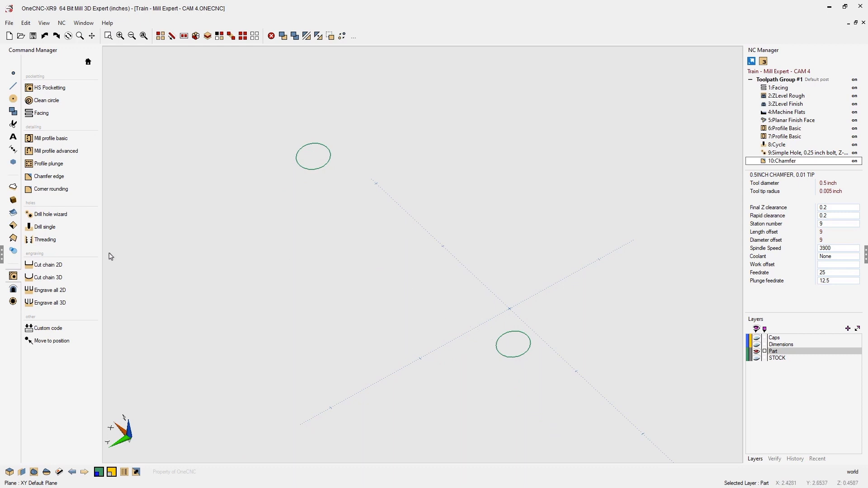
Start an Engrave all 3D operation with chamfer tool 9, spindle speed 3900 and the 0.5 INCH SIDELOCK holder.
left_click(65, 305)
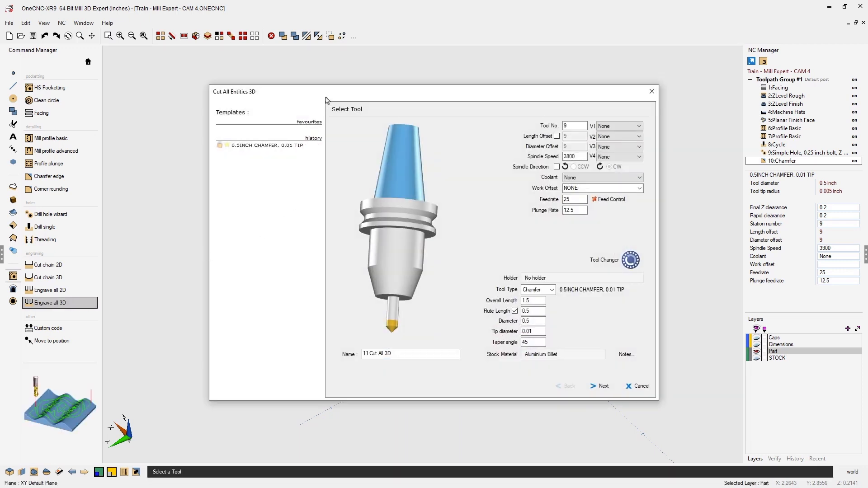
left_click_drag(326, 100, 221, 61)
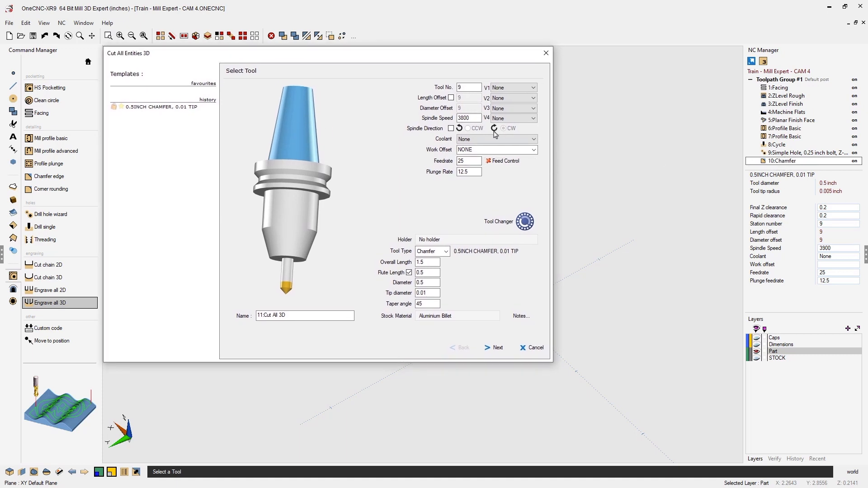
left_click(461, 89)
left_click_drag(471, 118, 456, 118)
left_click(468, 172)
left_click(421, 241)
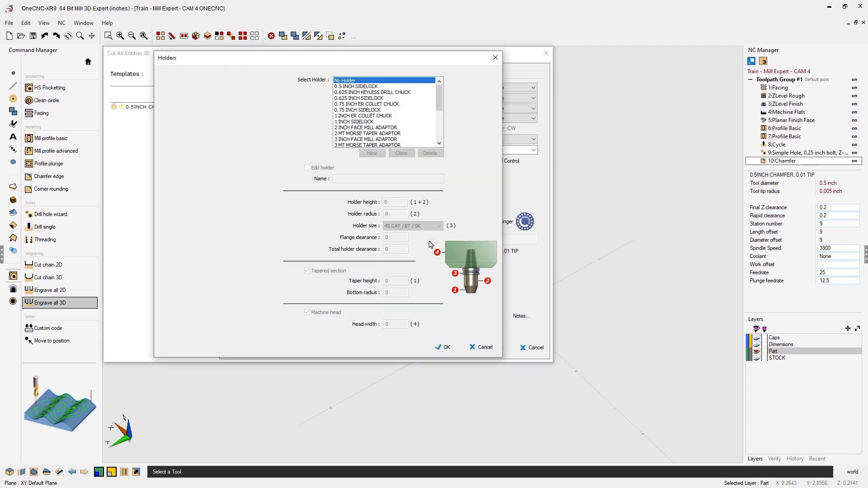
left_click(362, 87)
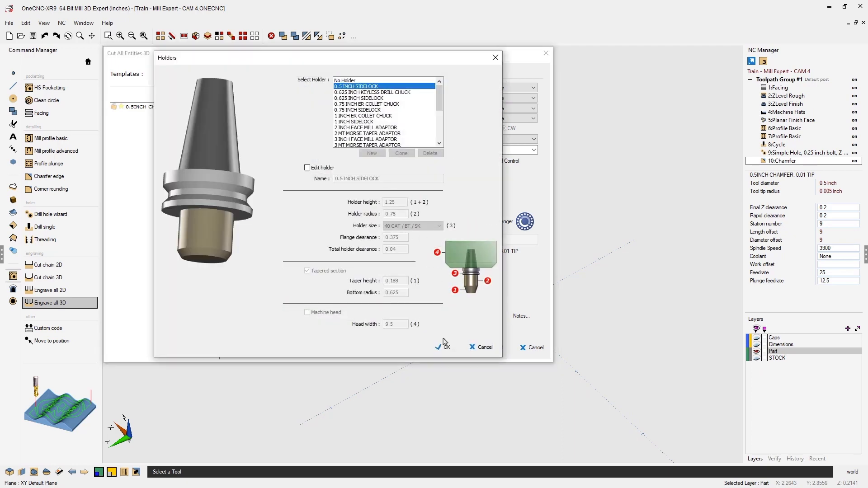
left_click(445, 346)
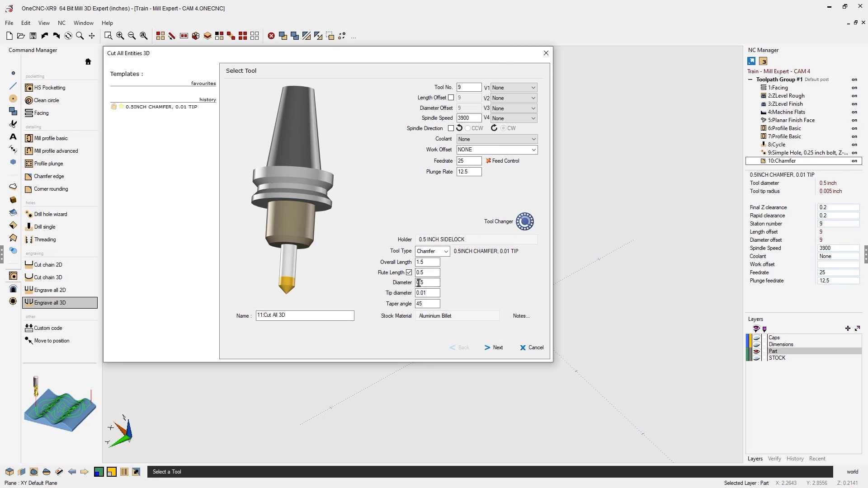
Generate the engraving toolpath with tip diameter 0.01, taper angle 45, rapid Z plane 0.2, plunge clearance 0.05 and approach style None.
left_click(425, 293)
left_click(417, 304)
left_click(498, 349)
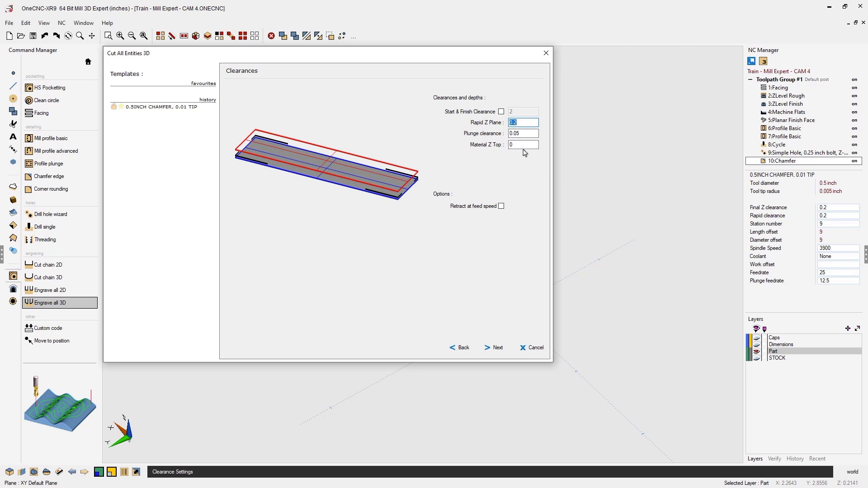
left_click(498, 348)
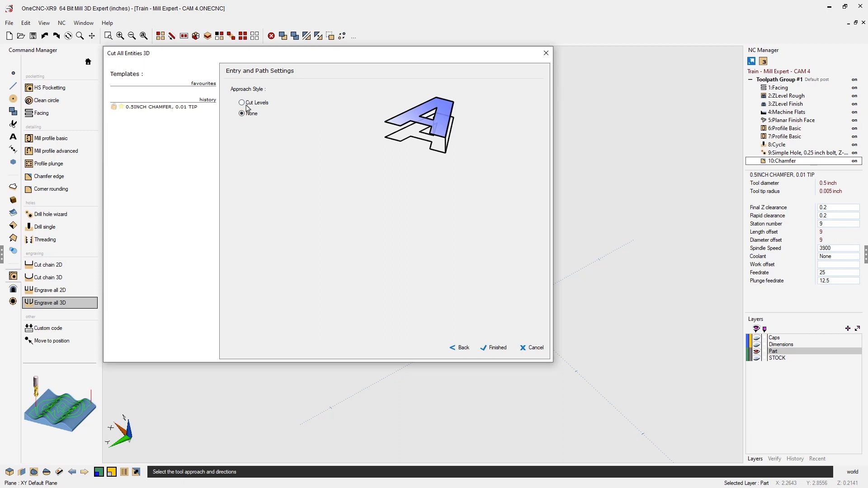
left_click(495, 348)
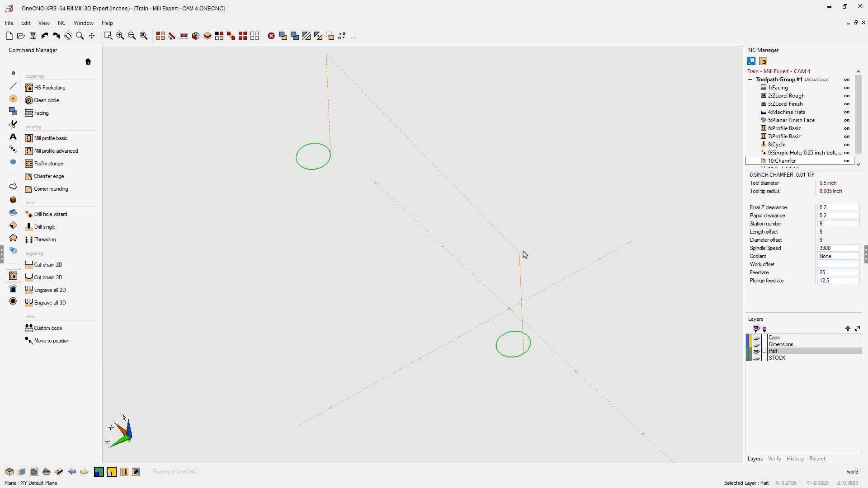
Make the blanked Part layer geometry visible again and enlarge the operations list to show all eleven toolpaths.
left_click(757, 352)
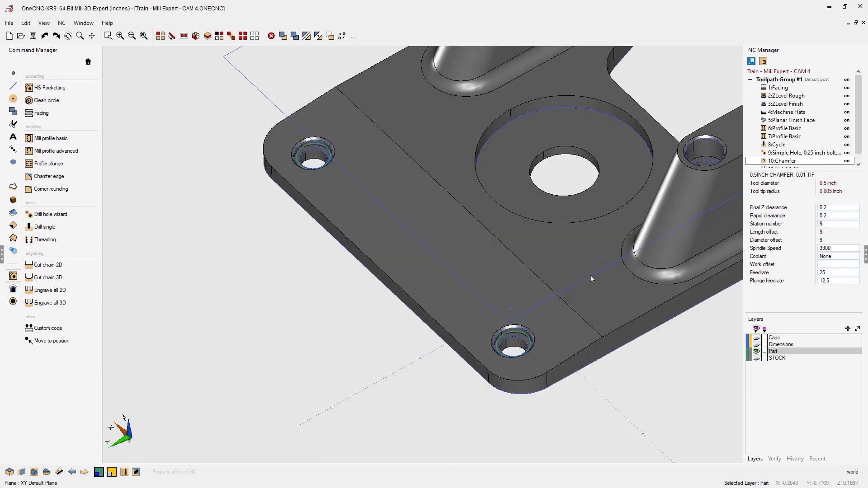
scroll(578, 266, "down", 2)
middle_click_drag(582, 237, 431, 325)
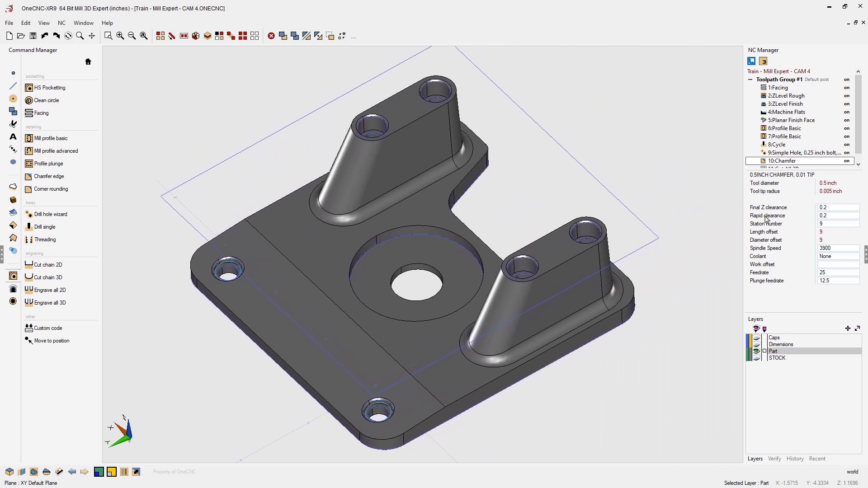
left_click_drag(803, 170, 803, 234)
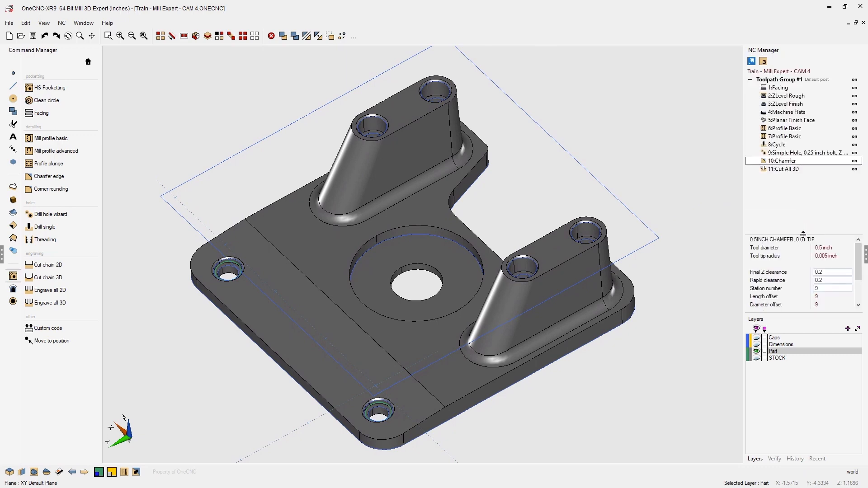
Simulate the whole Toolpath Group #1 using the stock model and examine the machined part from another angle.
right_click(790, 82)
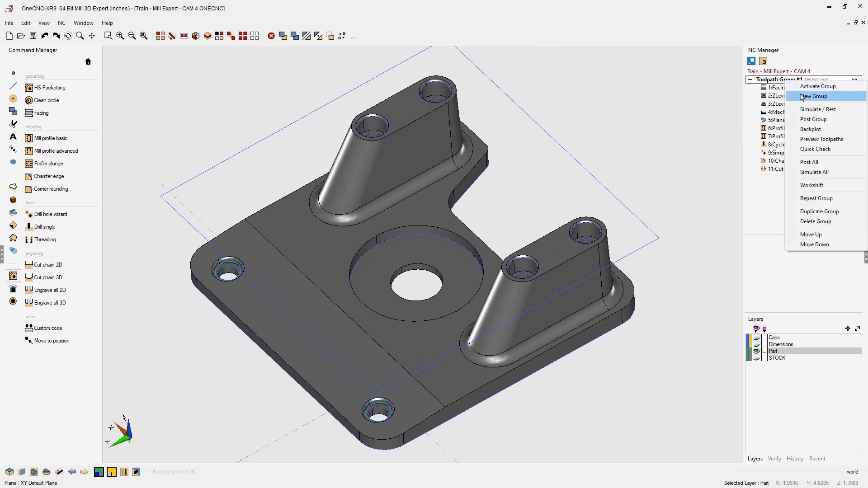
left_click(808, 109)
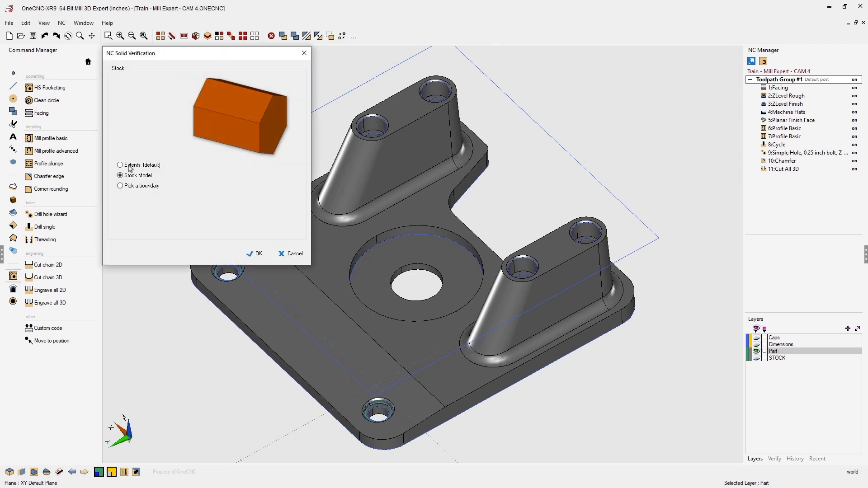
left_click(259, 254)
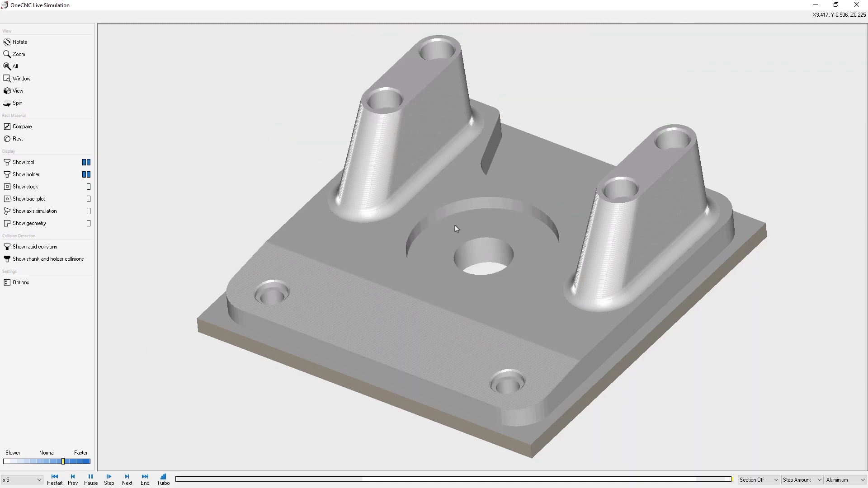
mouse_move(463, 223)
left_mouse_down()
mouse_move(524, 241)
mouse_move(443, 218)
mouse_move(467, 212)
mouse_move(473, 220)
left_mouse_up()
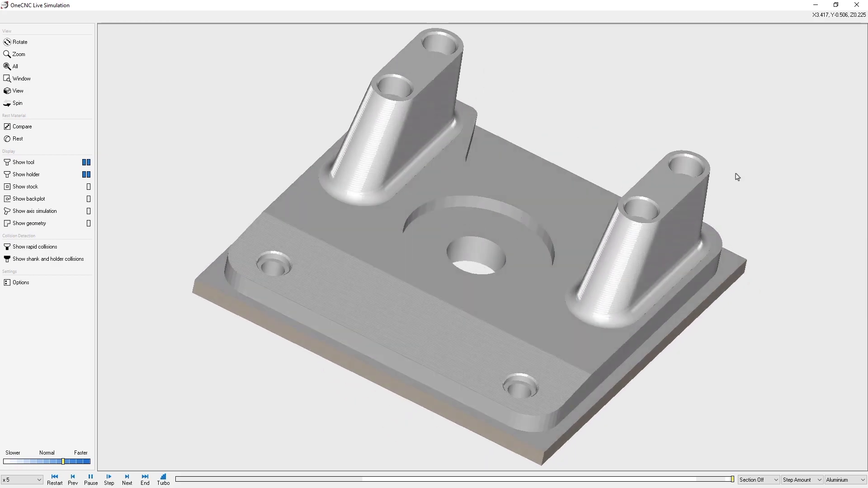